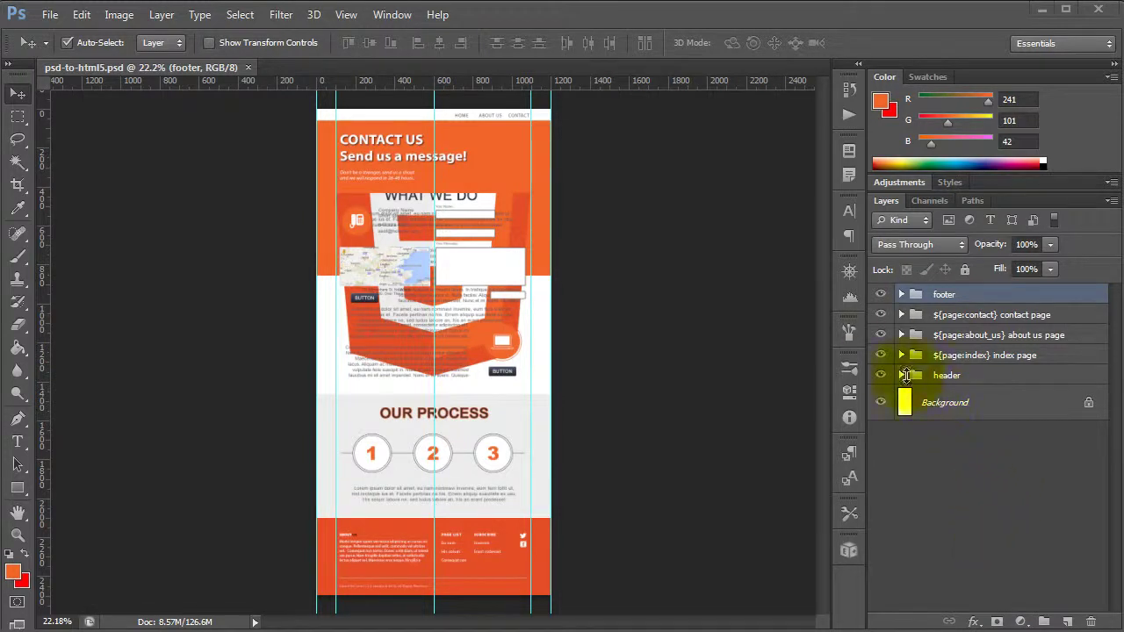
Hide the contact page and about us page layer groups, leaving only the index page visible
click(881, 334)
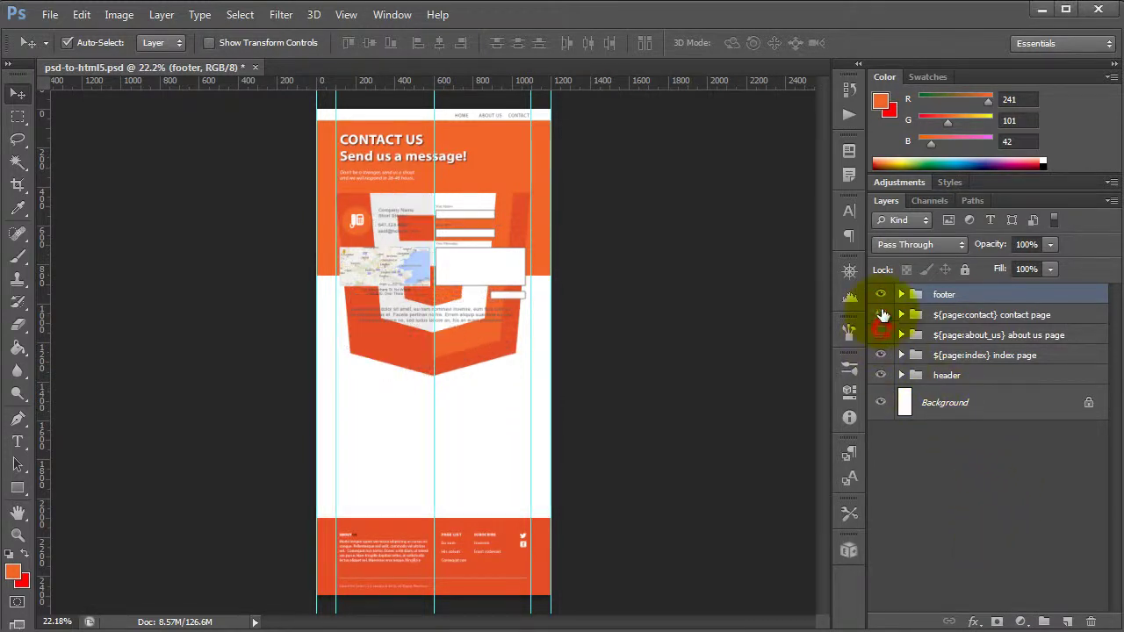
click(881, 315)
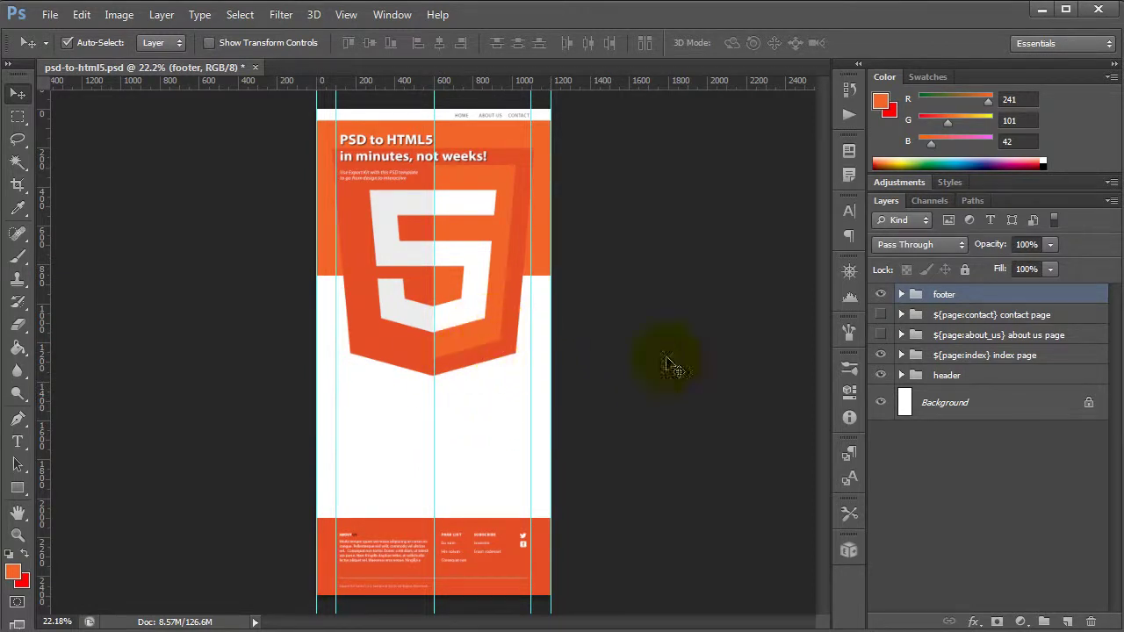
Expand index page > content > section 1 via the HTML5 logo and select the section 1 group
click(941, 357)
click(521, 303)
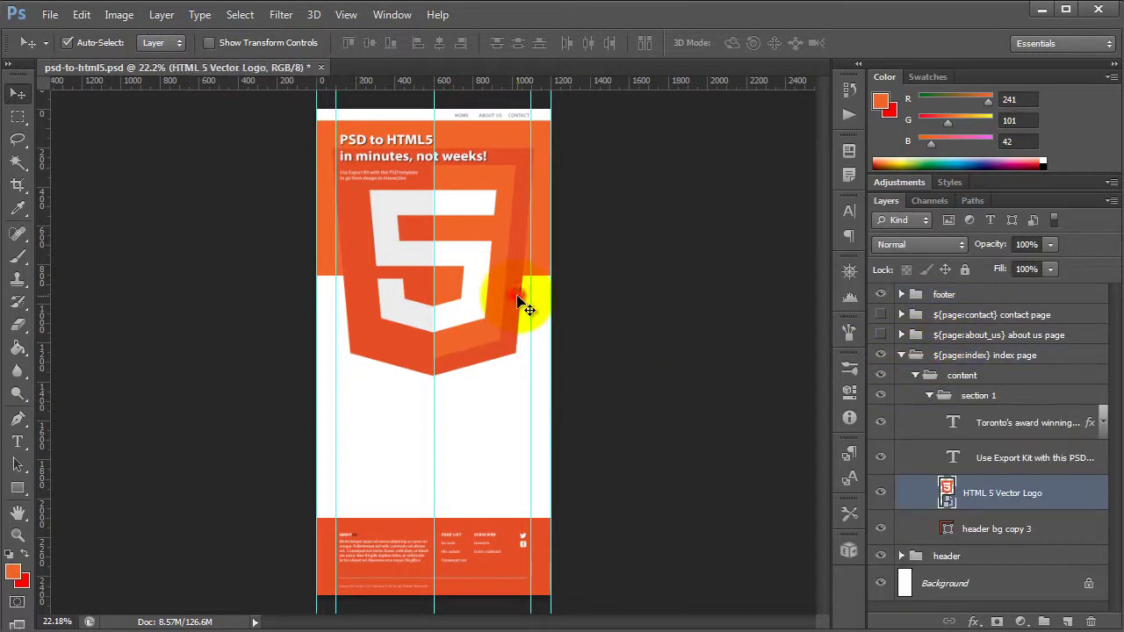
click(966, 388)
click(966, 375)
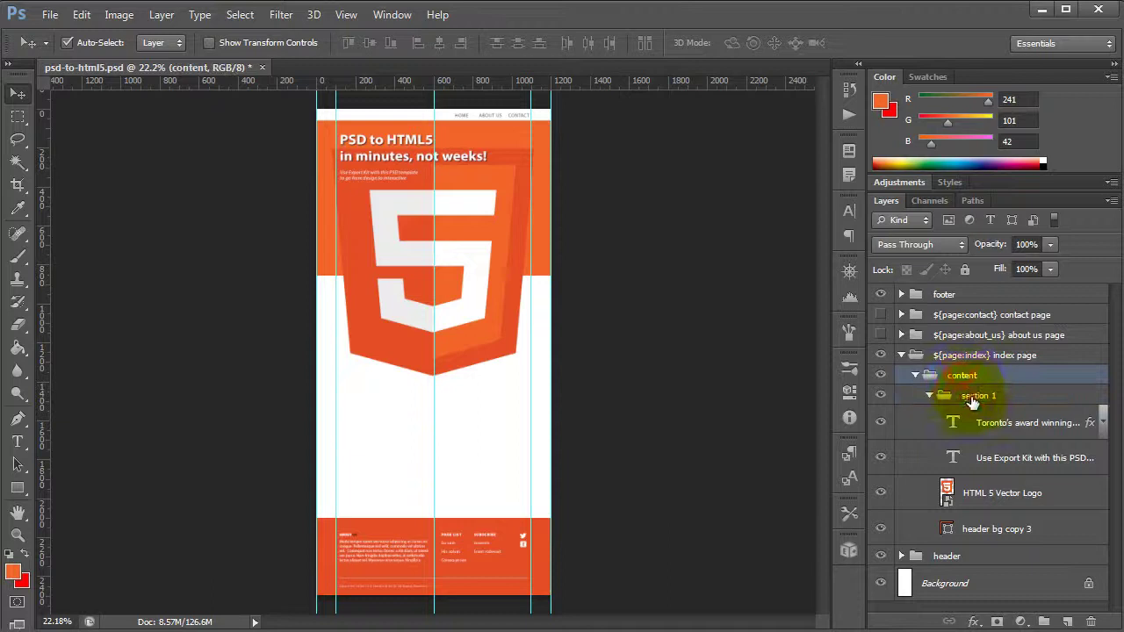
click(952, 401)
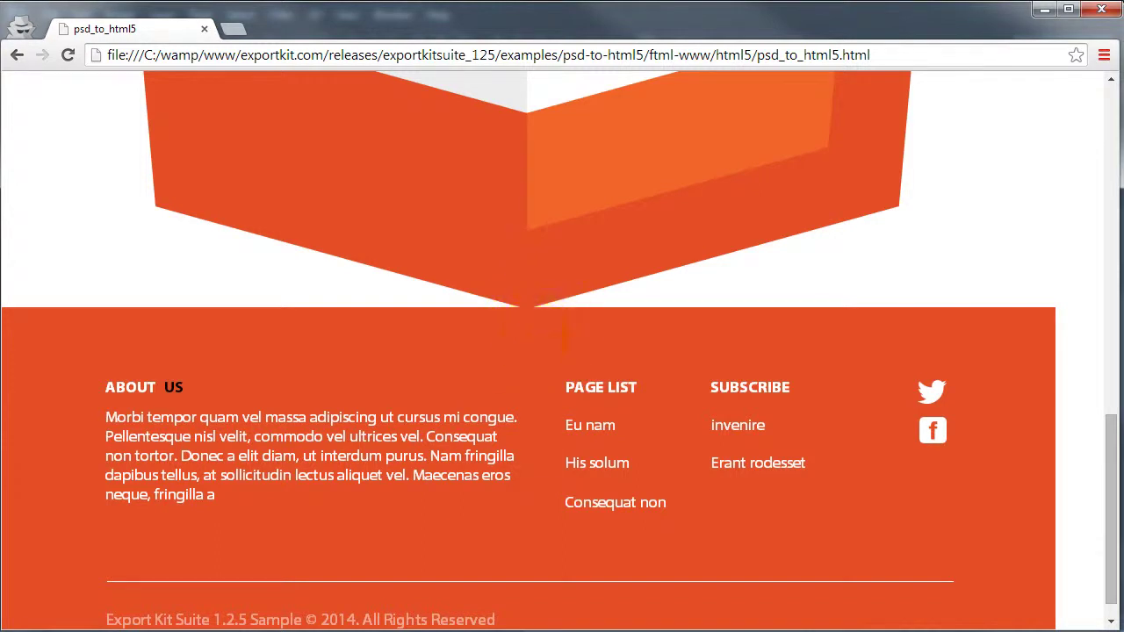
Switch from the Chrome preview back to Photoshop with psd-to-html5.psd
key(alt+Tab)
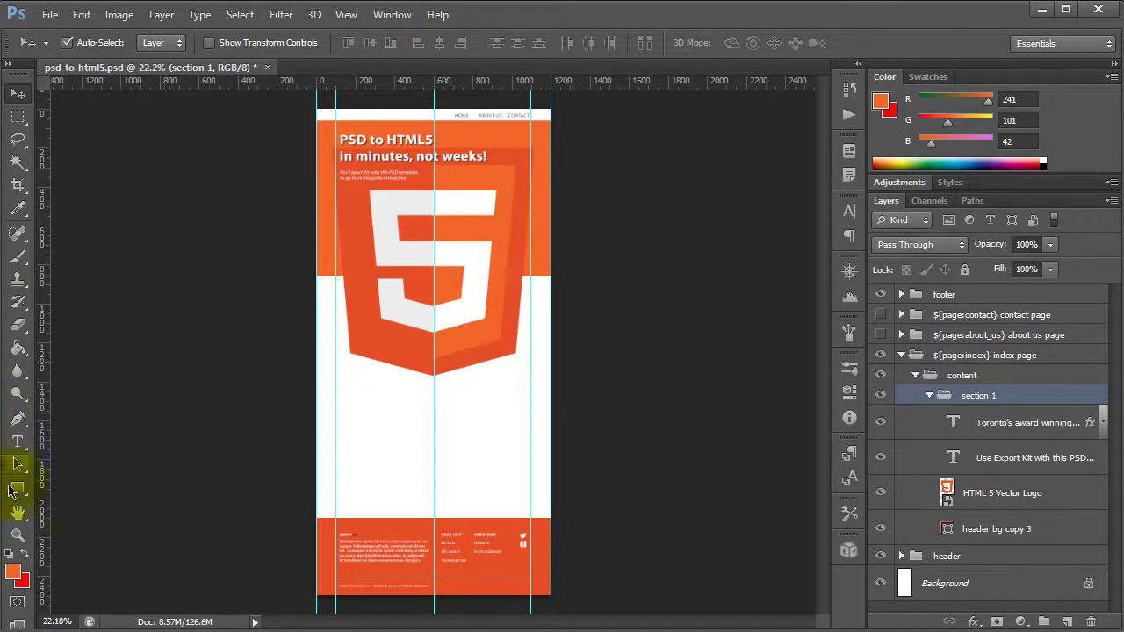
Draw a small red rectangle with no stroke below the HTML5 logo in section 1
click(18, 493)
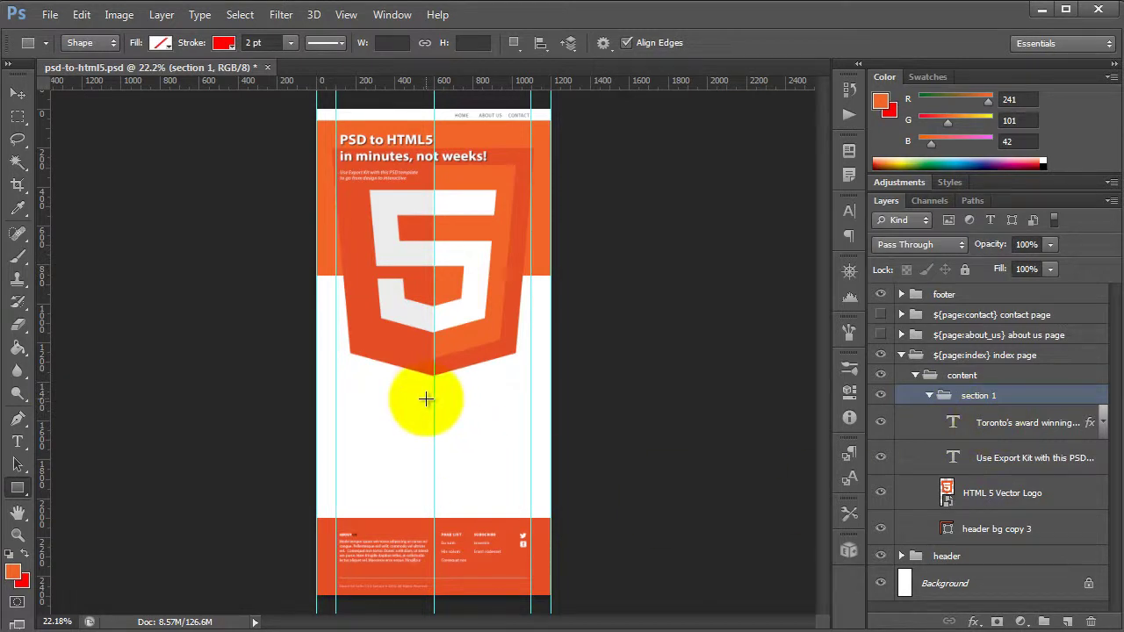
mouse_move(427, 397)
mouse_down()
mouse_move(445, 414)
mouse_move(433, 413)
mouse_up()
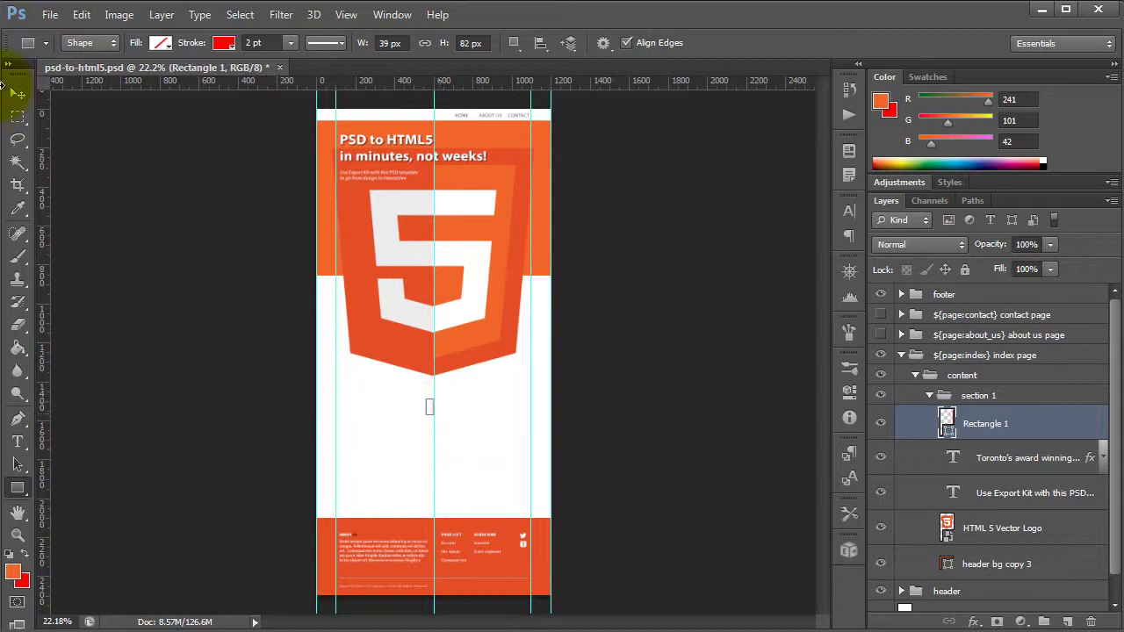
click(224, 42)
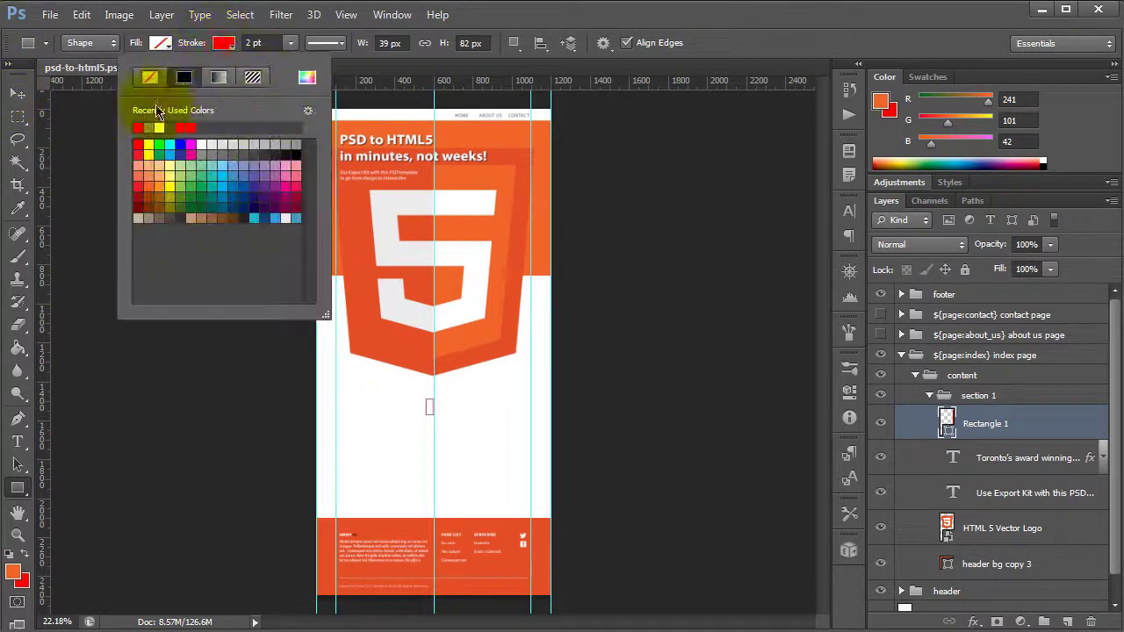
click(150, 77)
click(161, 43)
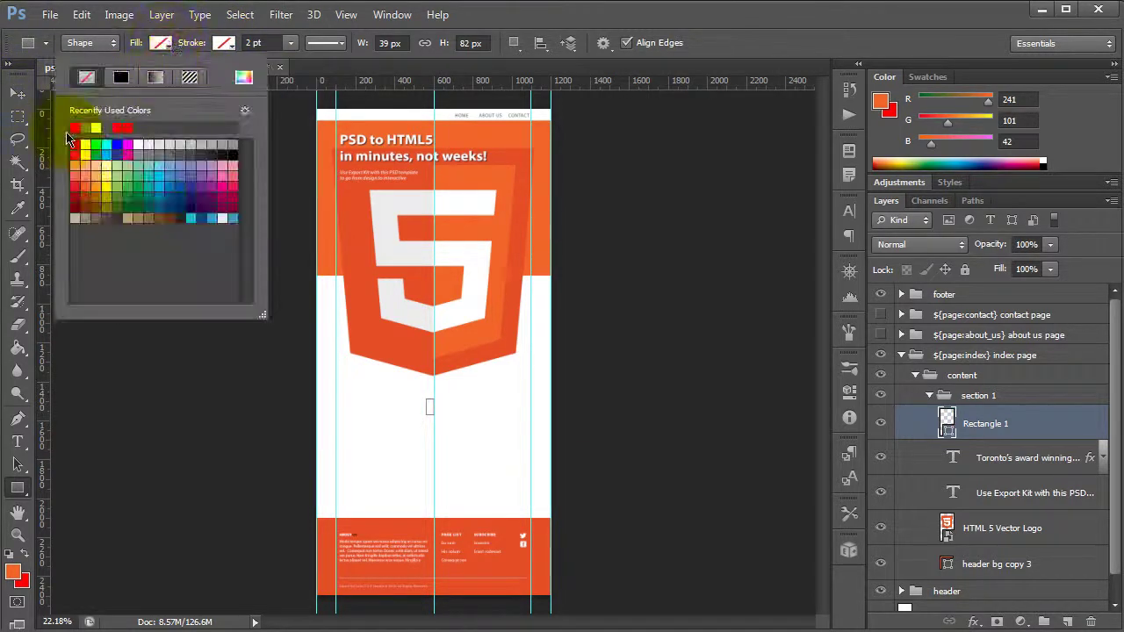
click(75, 128)
click(161, 40)
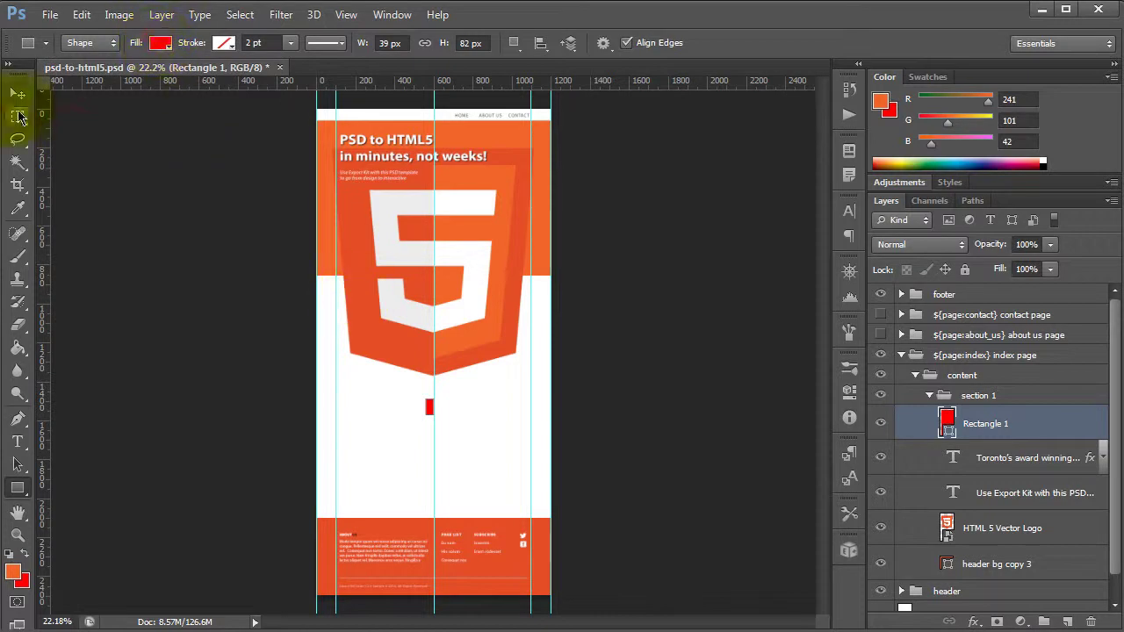
click(27, 97)
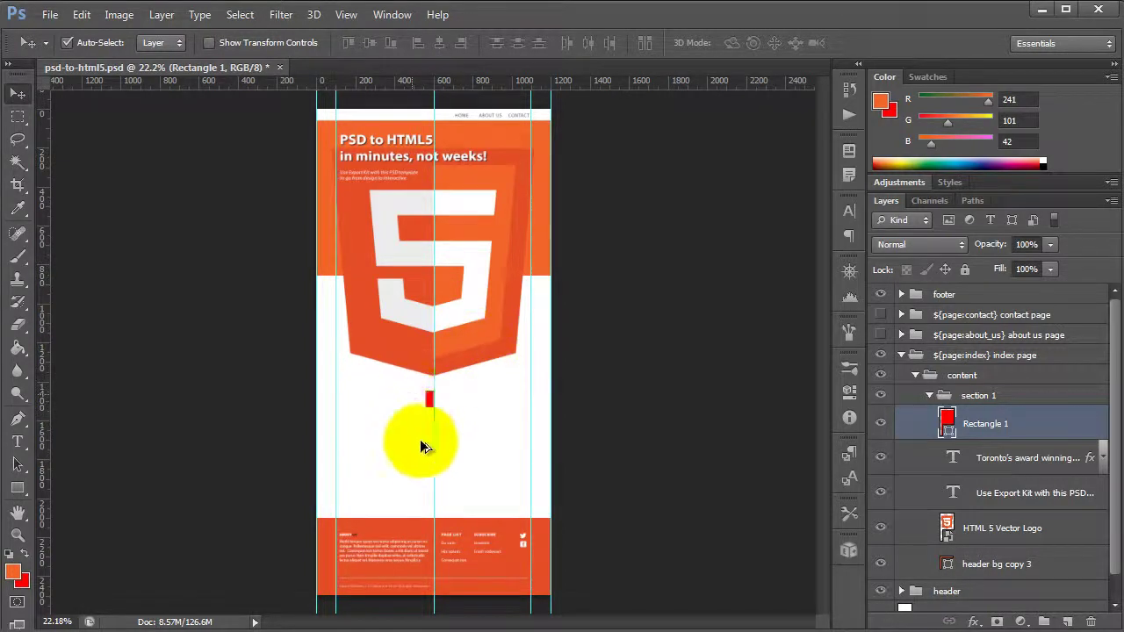
scroll(422, 439, up, 5)
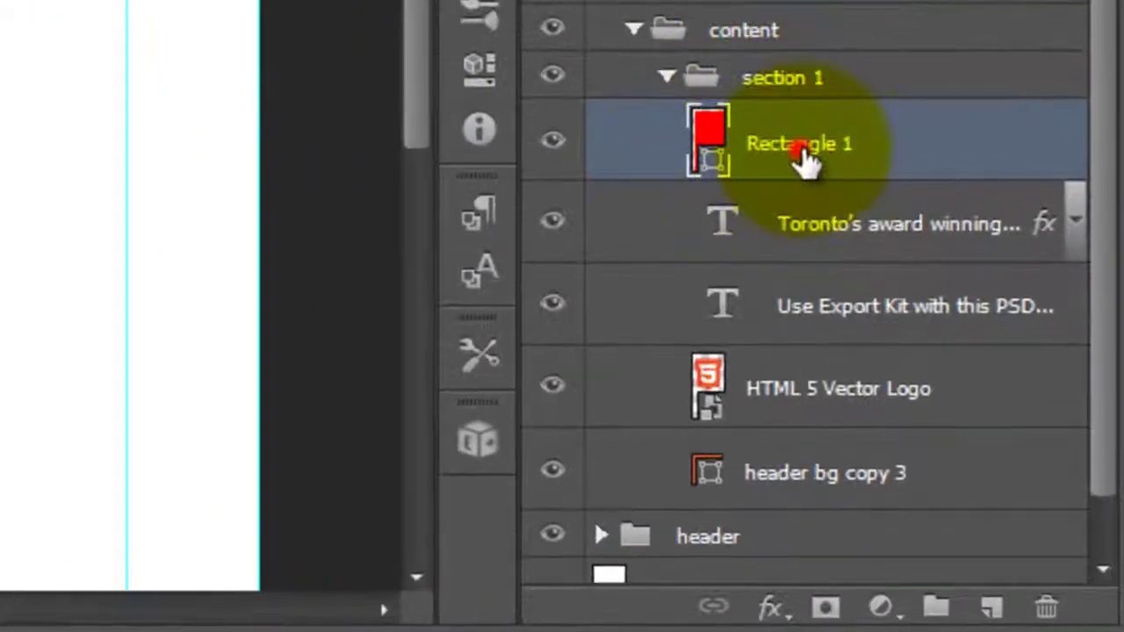
Rename the Rectangle 1 layer to '${skip} Rectangle 1' so export skips it, then deselect it
double_click(987, 425)
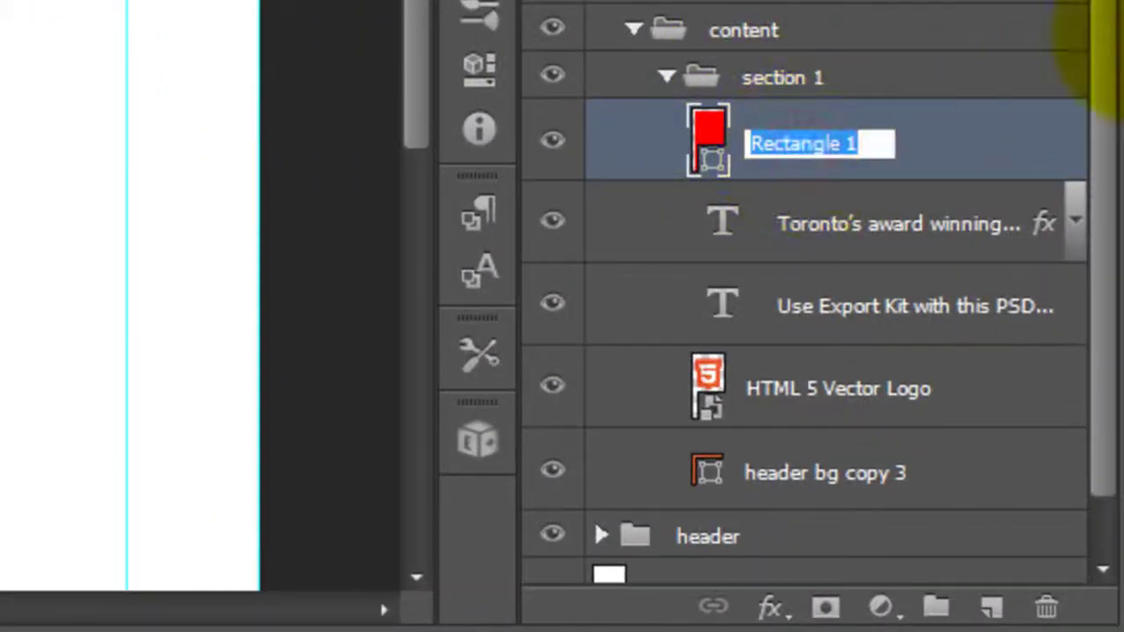
key(Home)
text(${} )
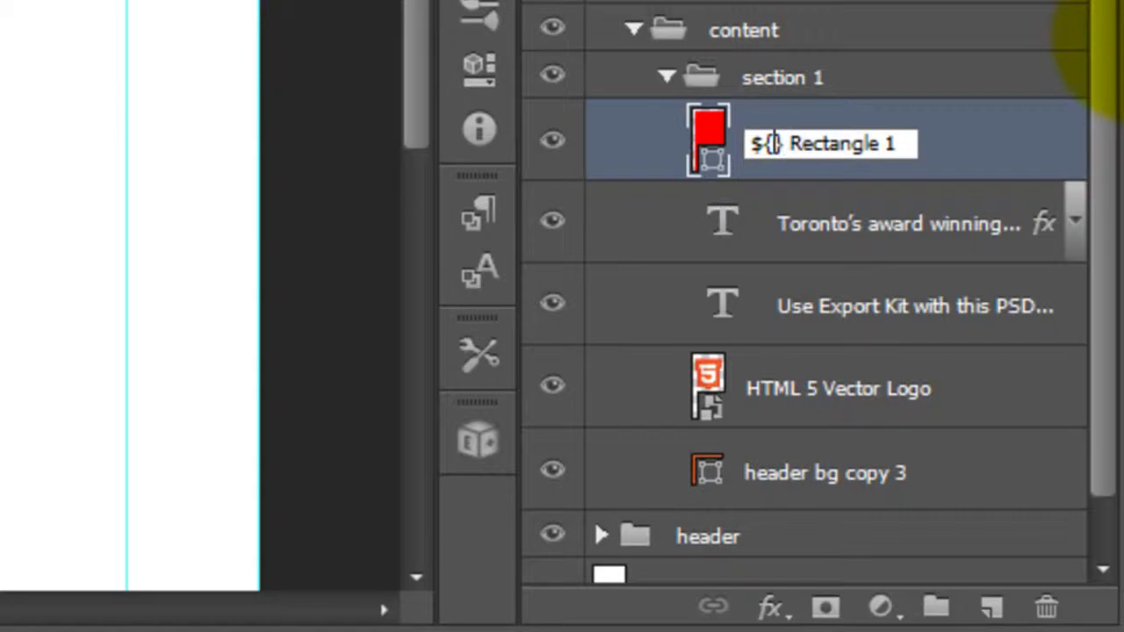
text(skip)
key(Return)
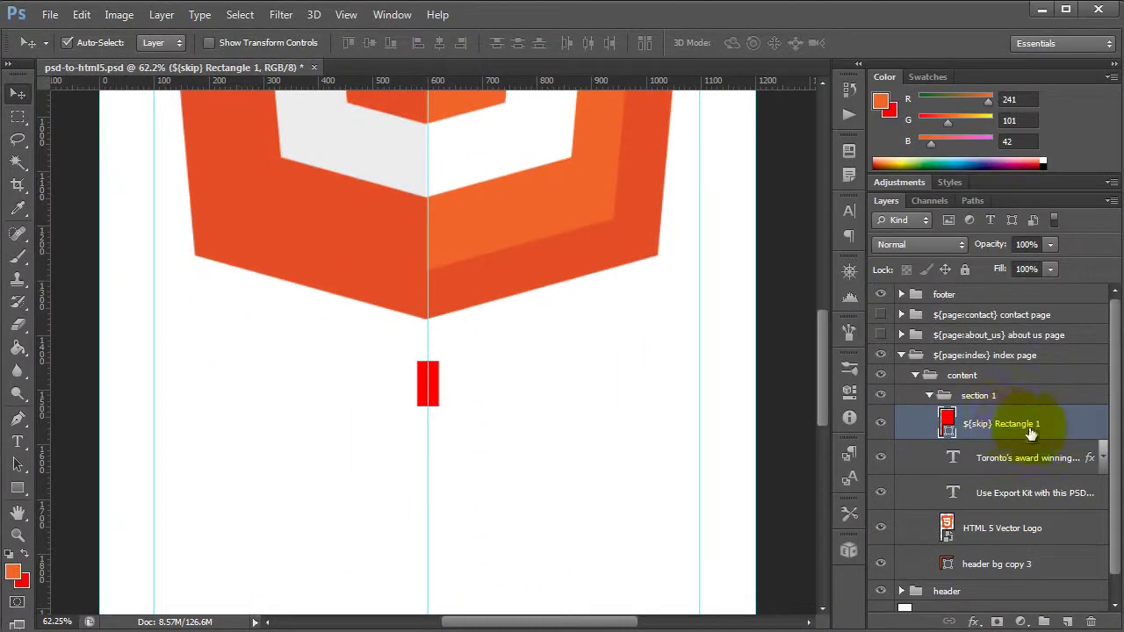
click(977, 398)
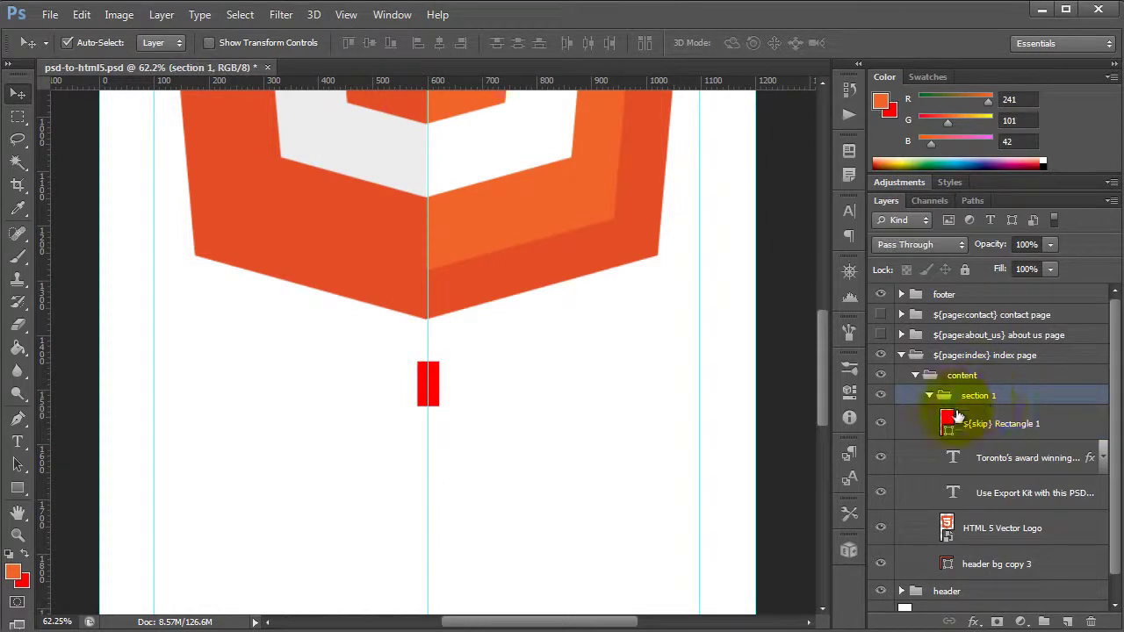
click(985, 427)
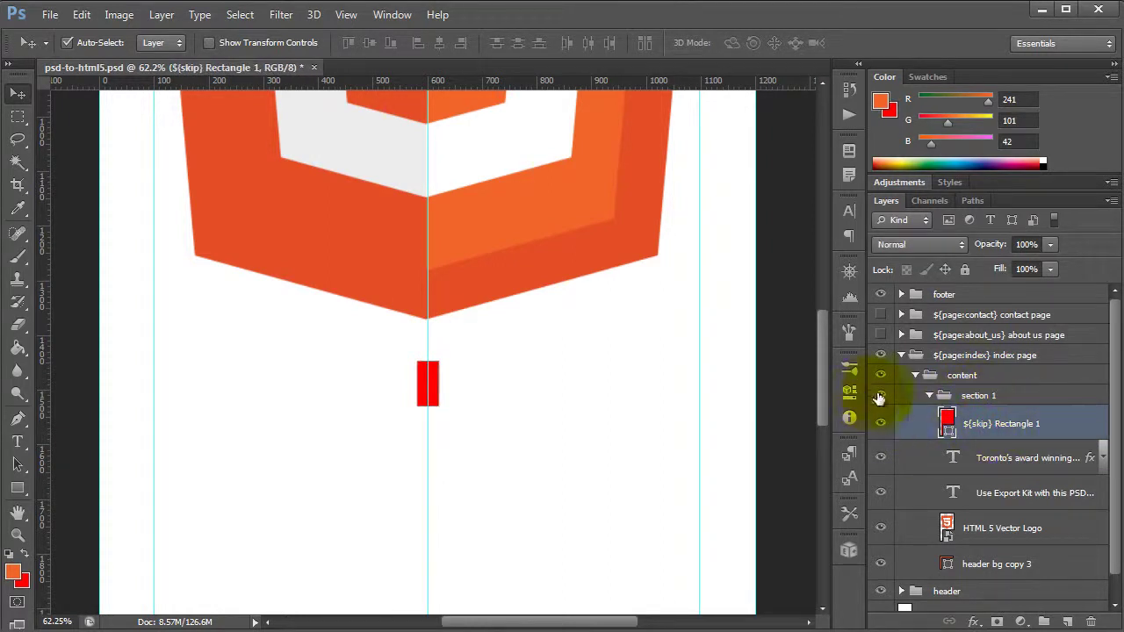
scroll(495, 384, down, 2)
scroll(493, 384, down, 2)
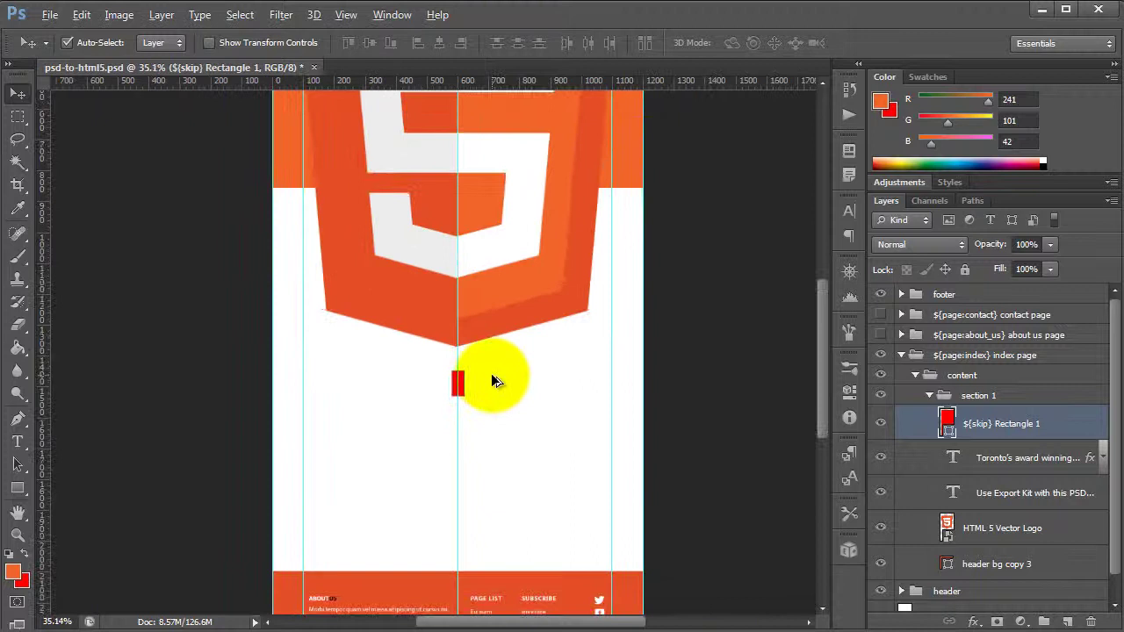
scroll(492, 386, up, 3)
scroll(501, 415, up, 1)
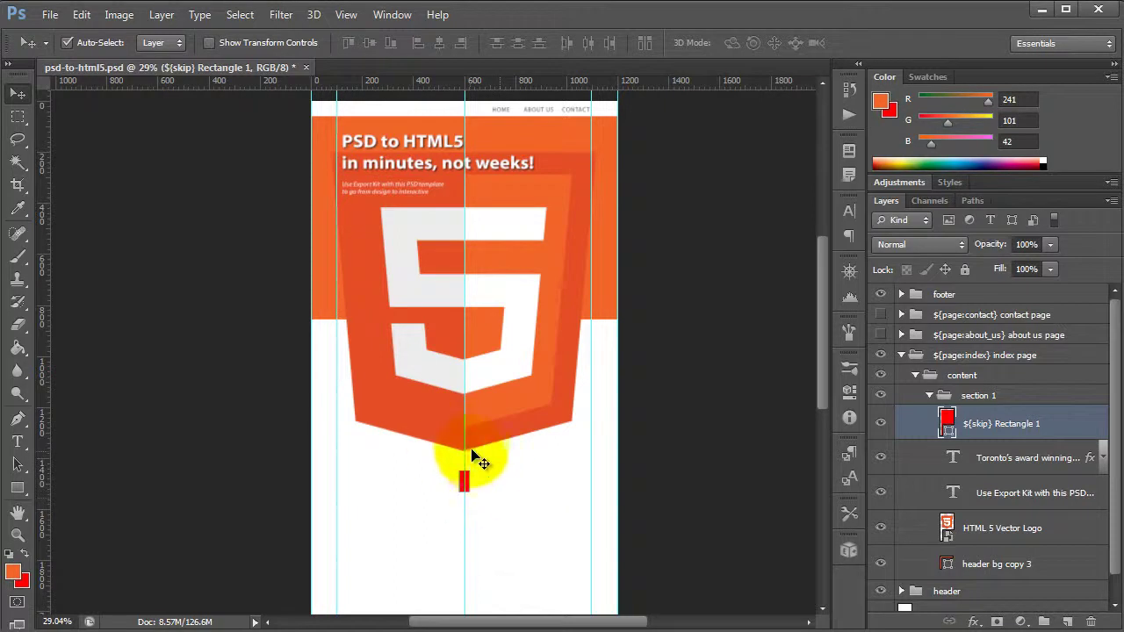
click(718, 412)
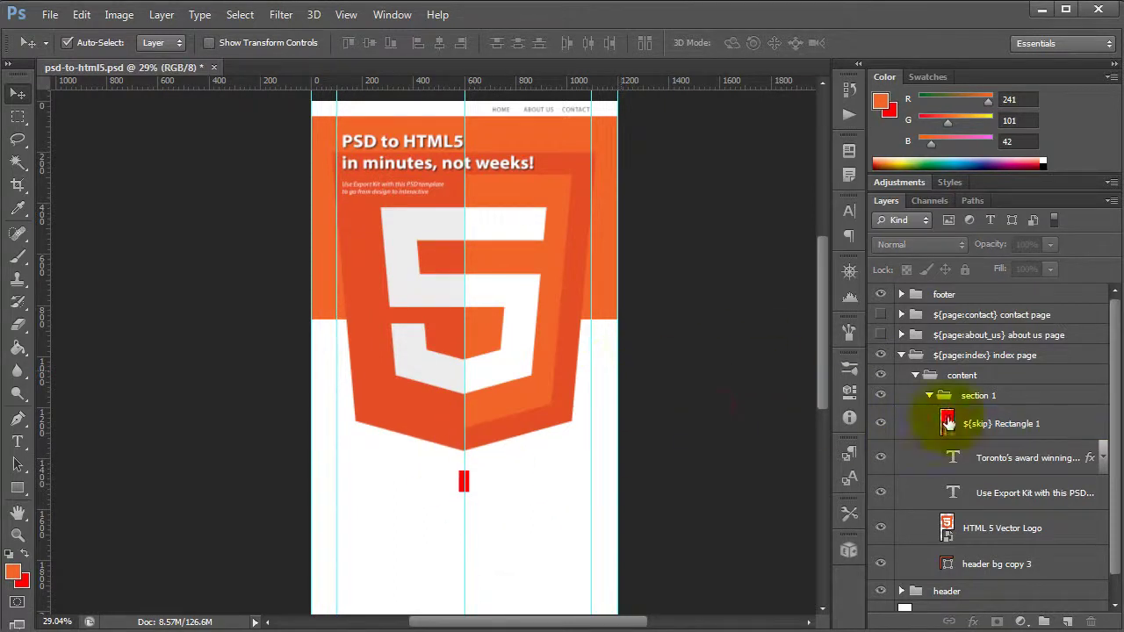
Collapse section 1, content and index page, hide index page, show the about us page, and select its header background
click(929, 396)
click(915, 375)
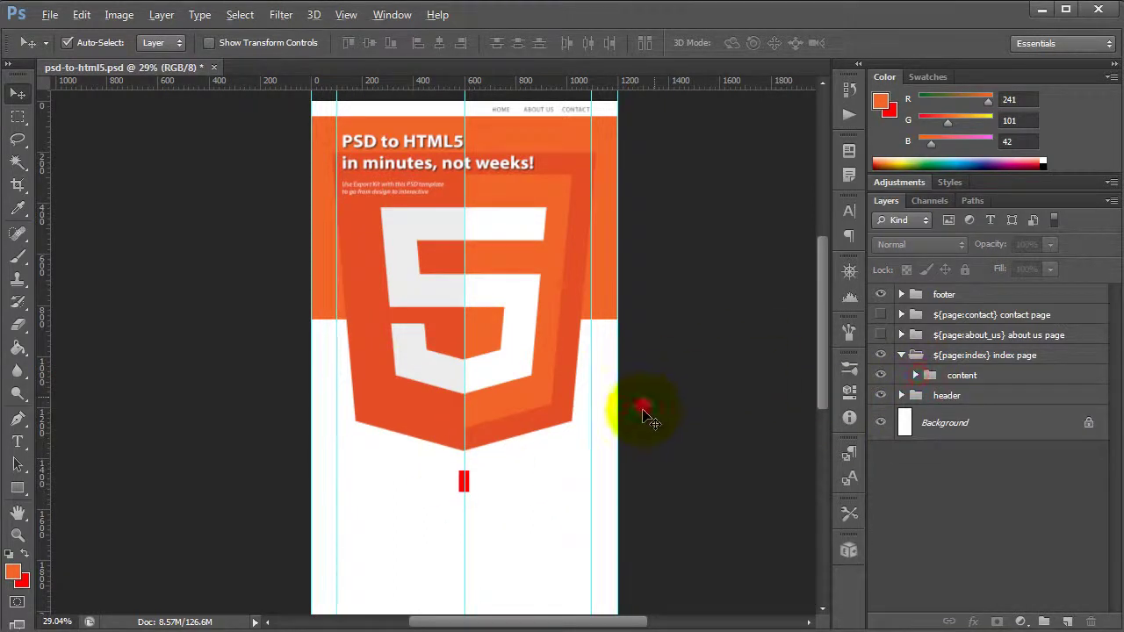
scroll(640, 406, down, 3)
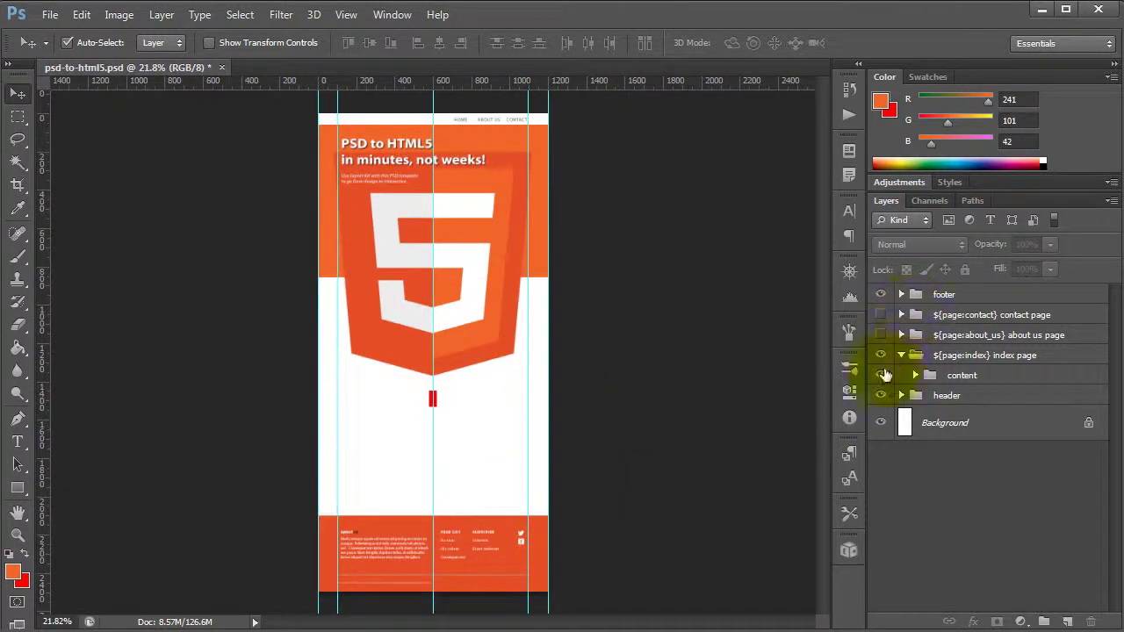
click(901, 355)
click(880, 355)
click(880, 335)
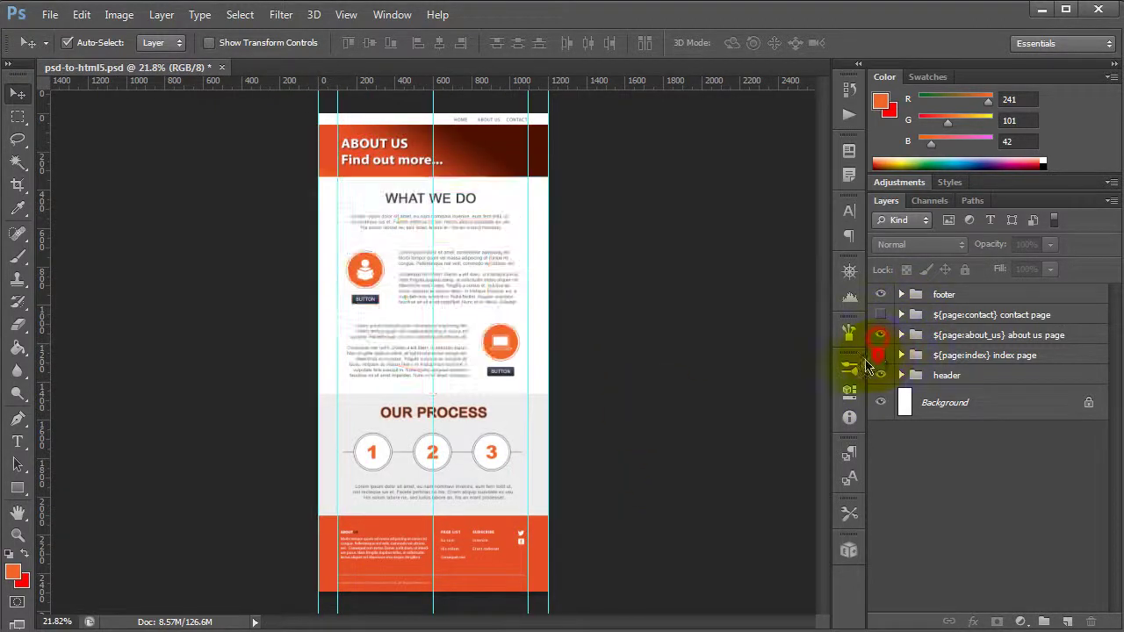
click(474, 164)
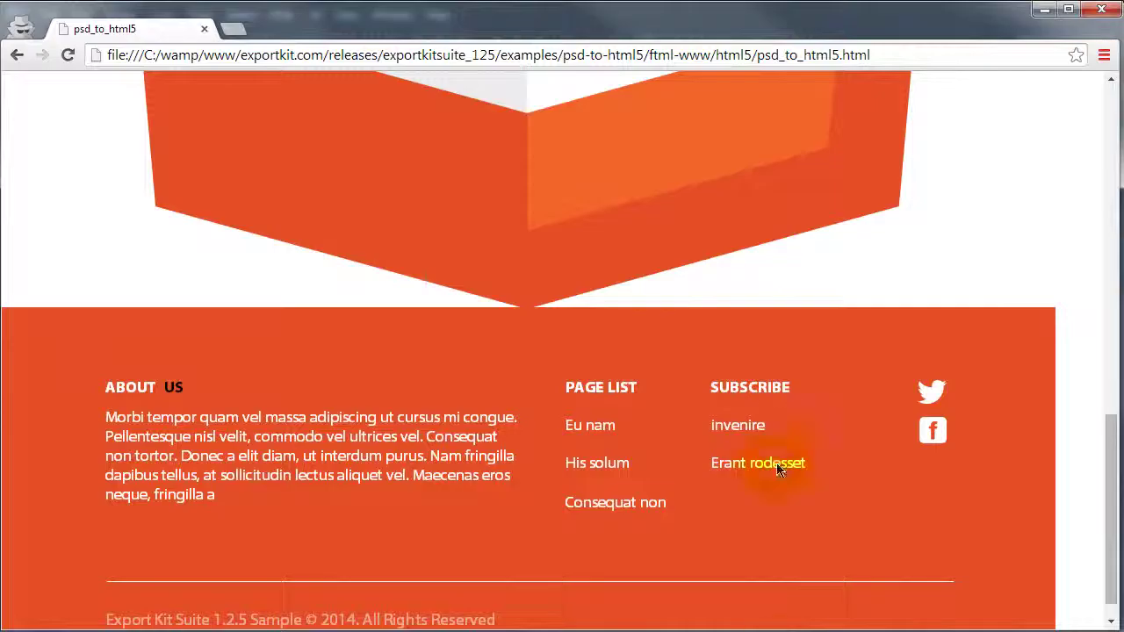
Scroll to the top of the exported page and load its ABOUT US page
scroll(810, 356, up, 10)
click(769, 107)
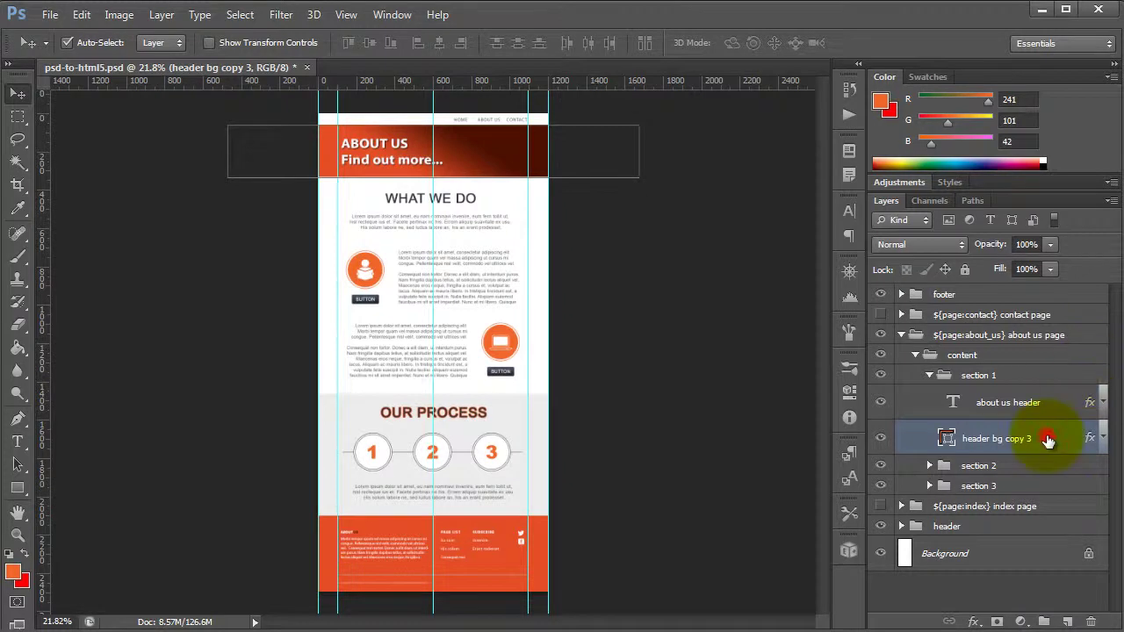
Give header bg copy 3 a reversed 60° gradient overlay in its layer style
double_click(1019, 436)
drag(1080, 195, 653, 164)
click(498, 394)
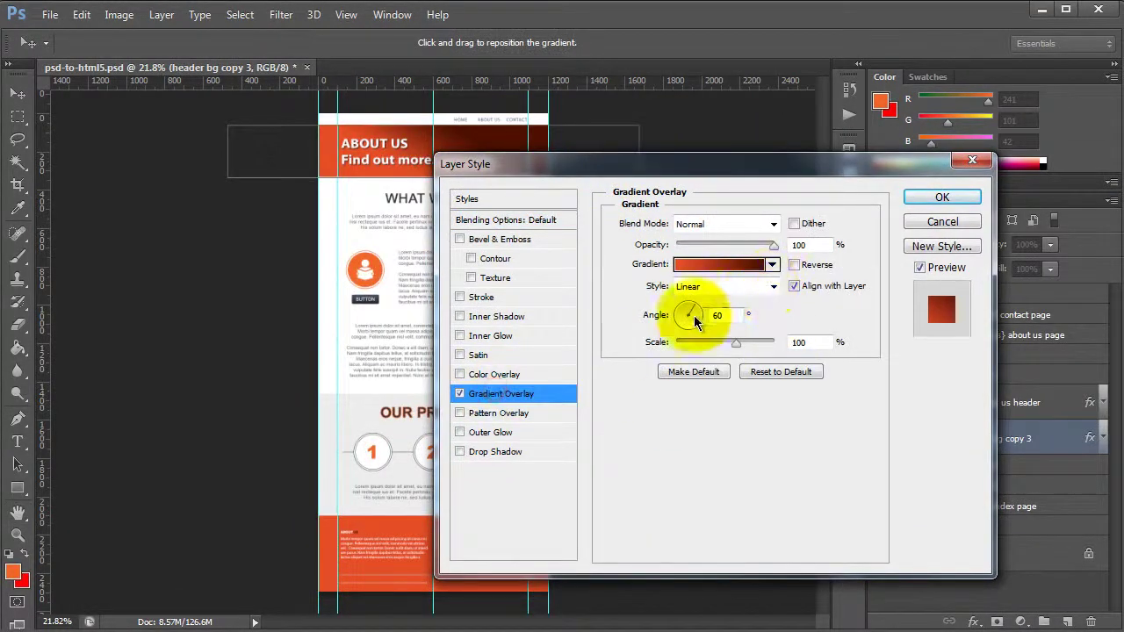
click(806, 267)
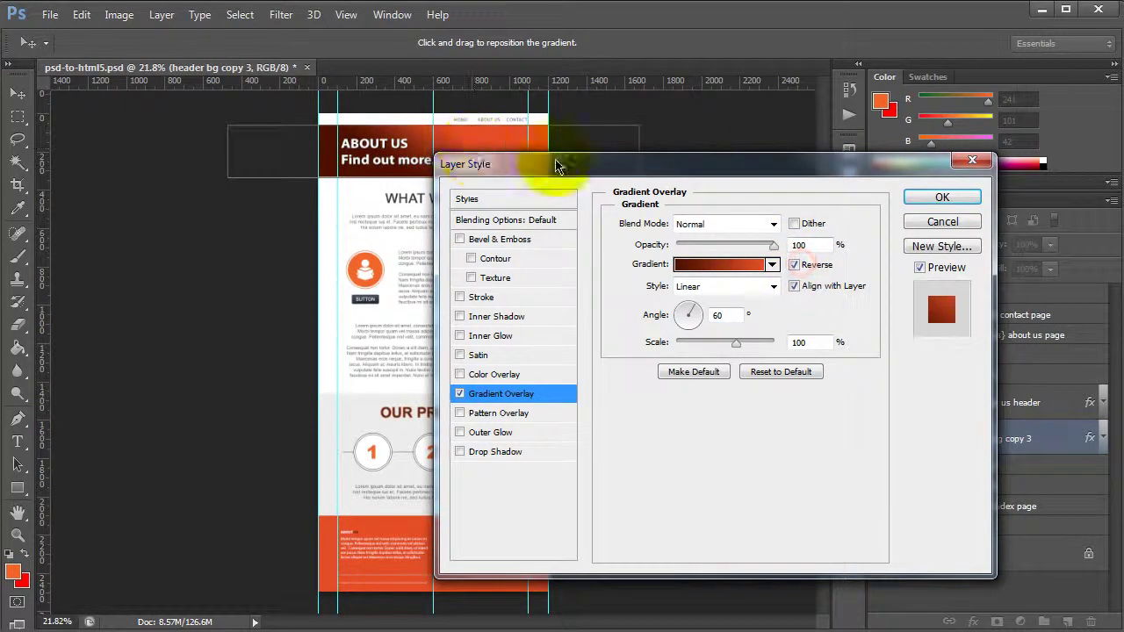
drag(606, 172, 665, 171)
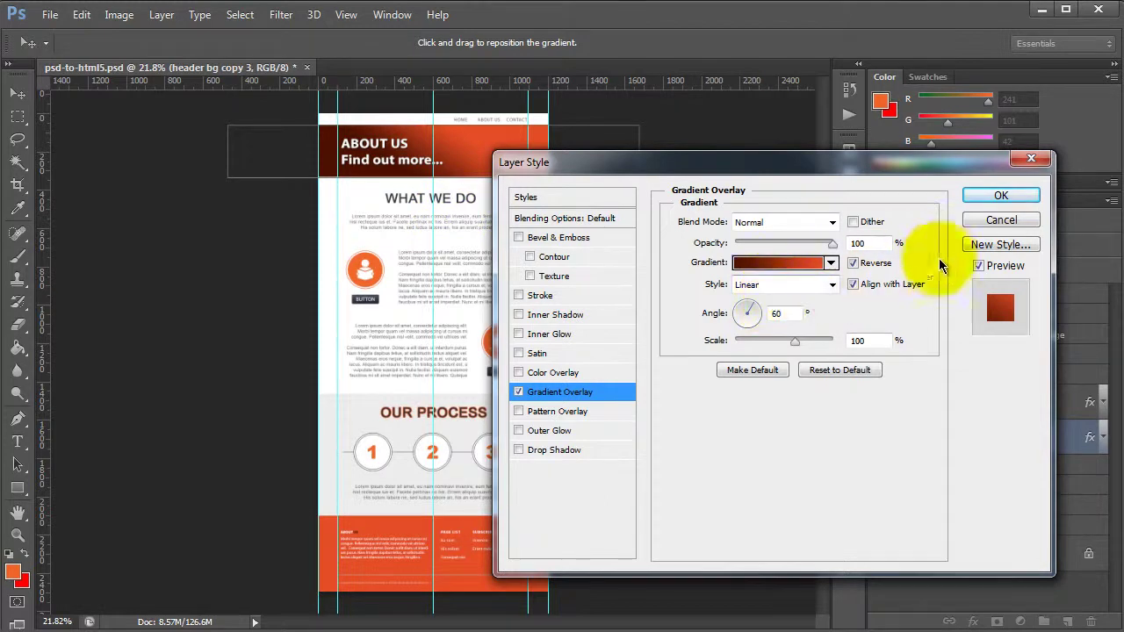
click(999, 196)
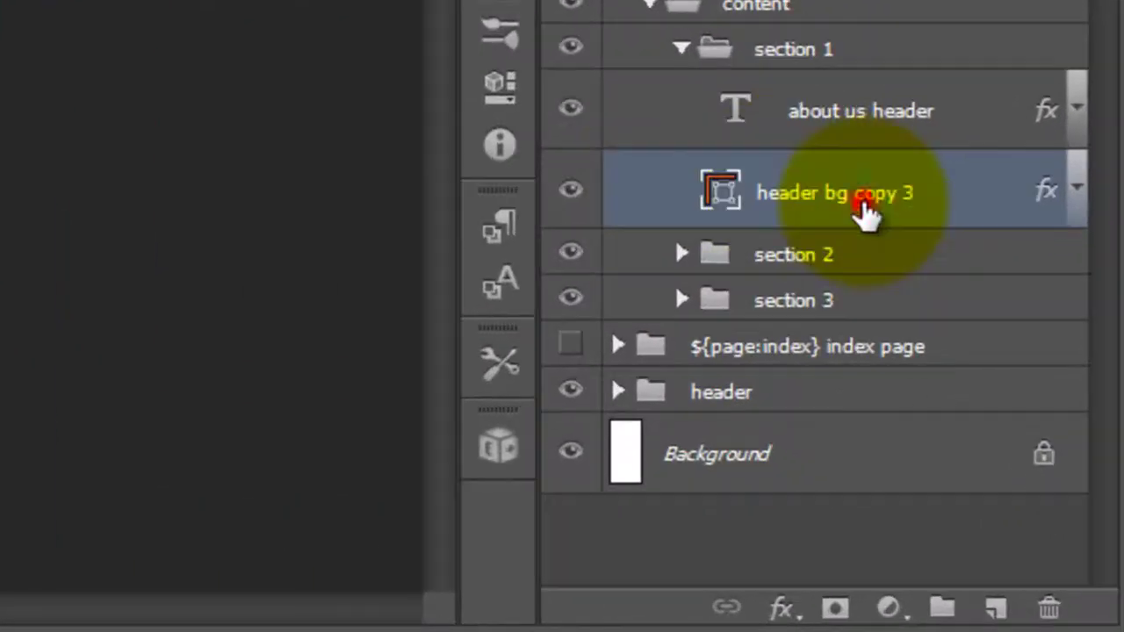
Rename the header background layer to '${img} header bg copy 3'
double_click(893, 250)
key(Home)
text(${})
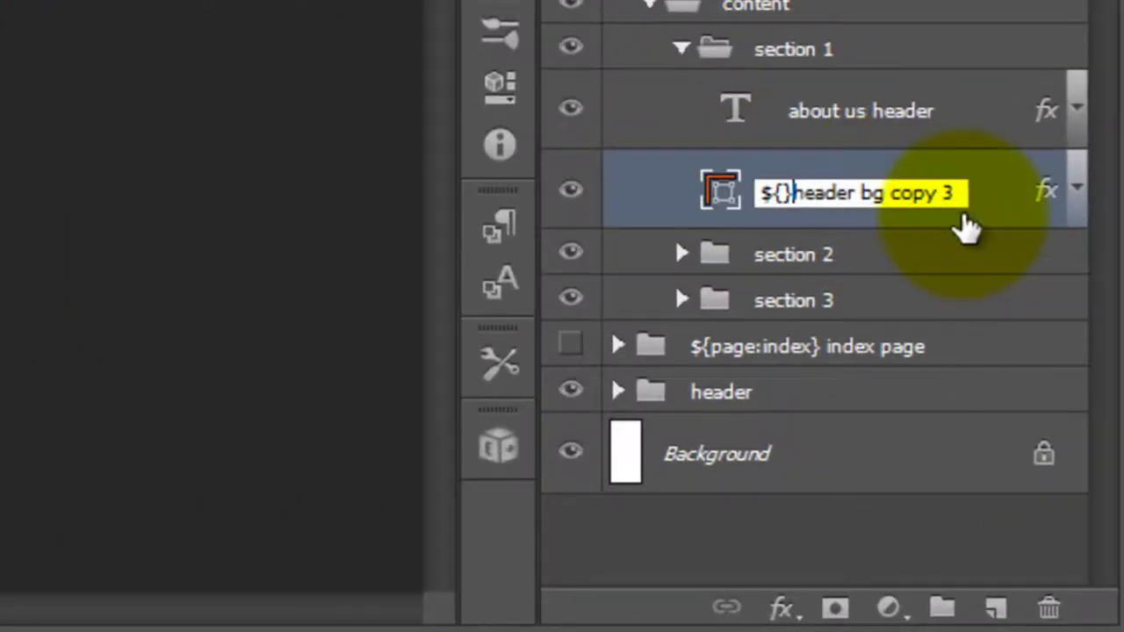
key(Left)
key(Left)
text(img)
key(Return)
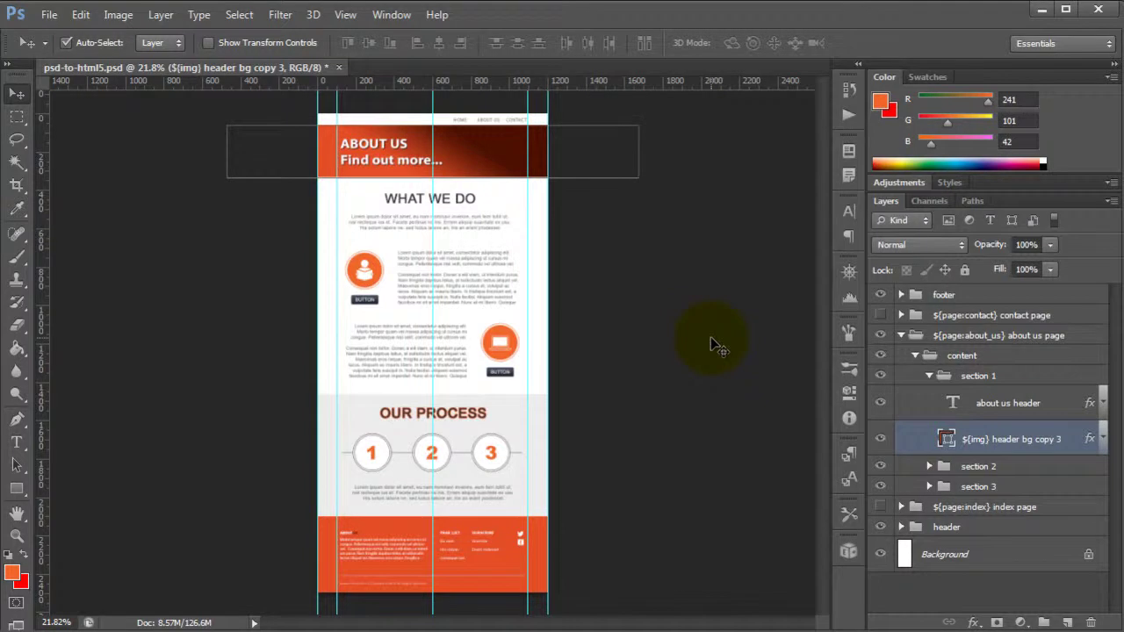
Collapse section 1, content and about_us page, hide About Us, and show the contact page
click(927, 375)
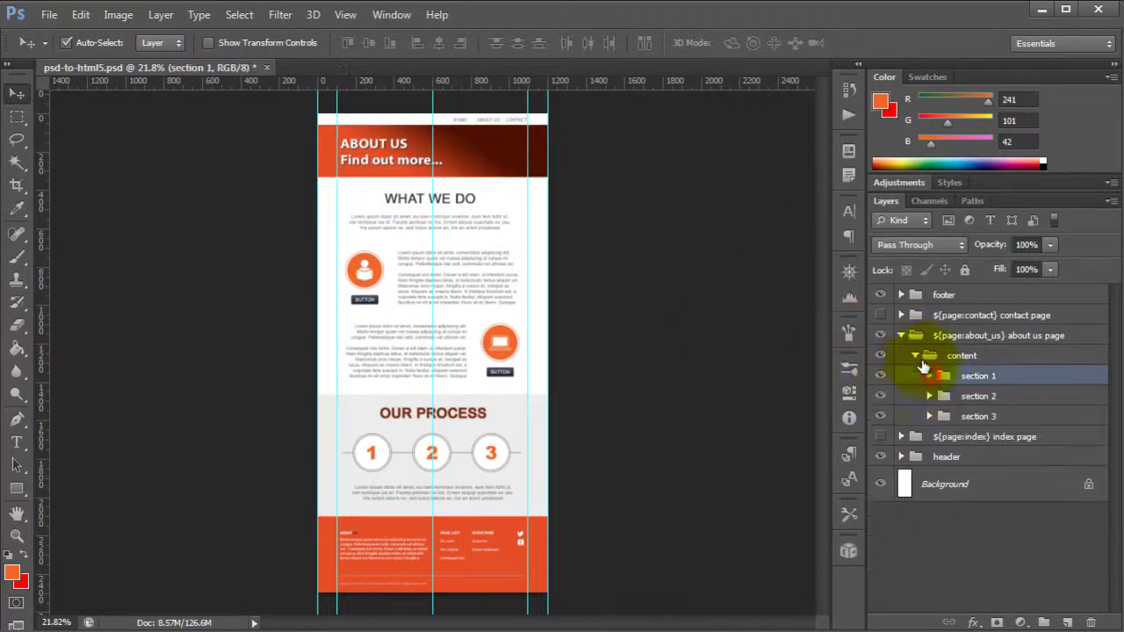
click(915, 356)
click(902, 336)
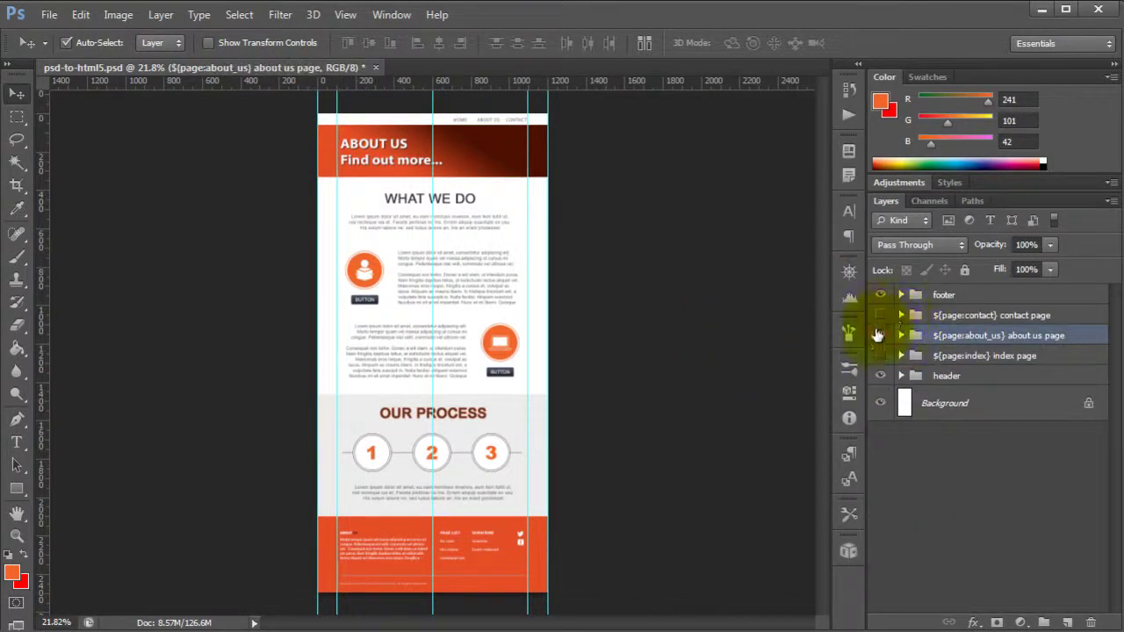
click(880, 335)
click(880, 316)
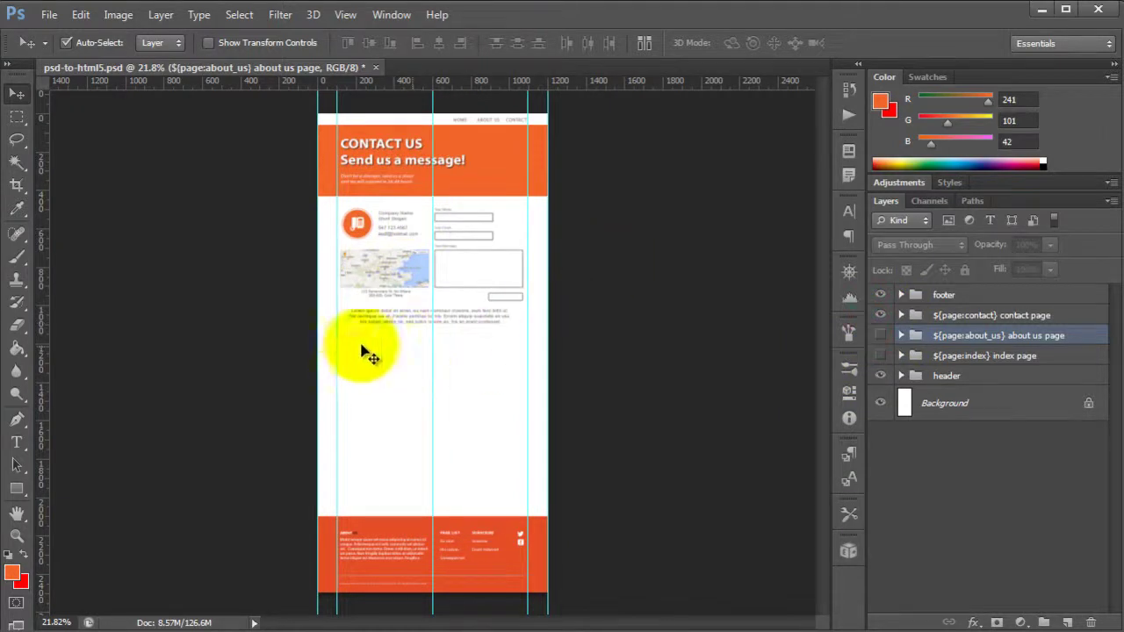
Draw a small red, strokeless rectangle just below the contact page paragraph
click(467, 318)
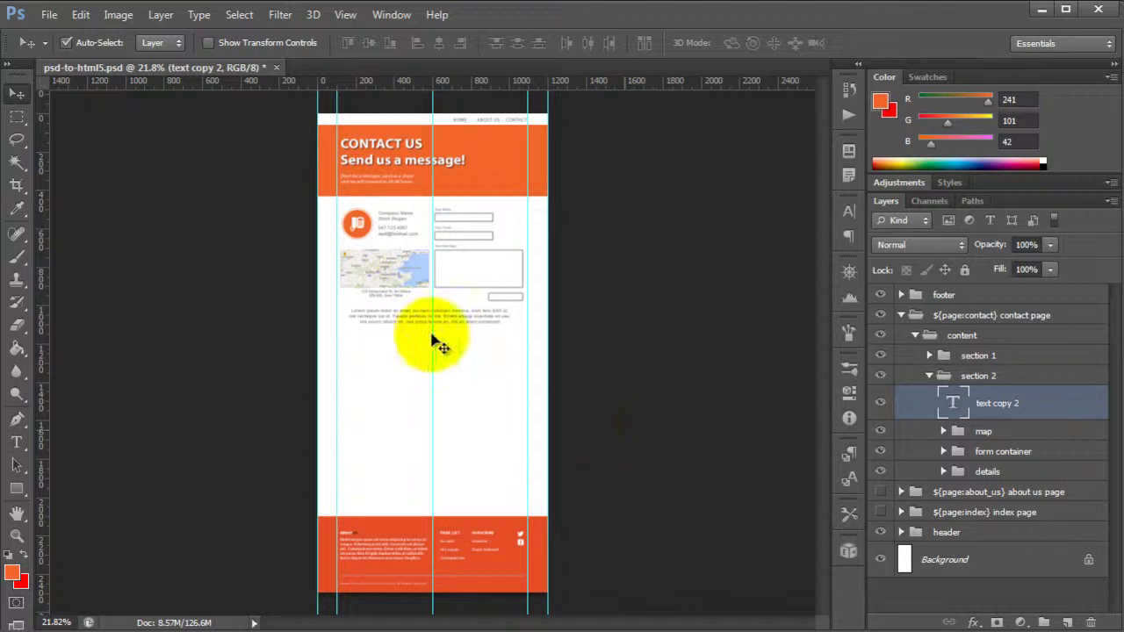
click(17, 489)
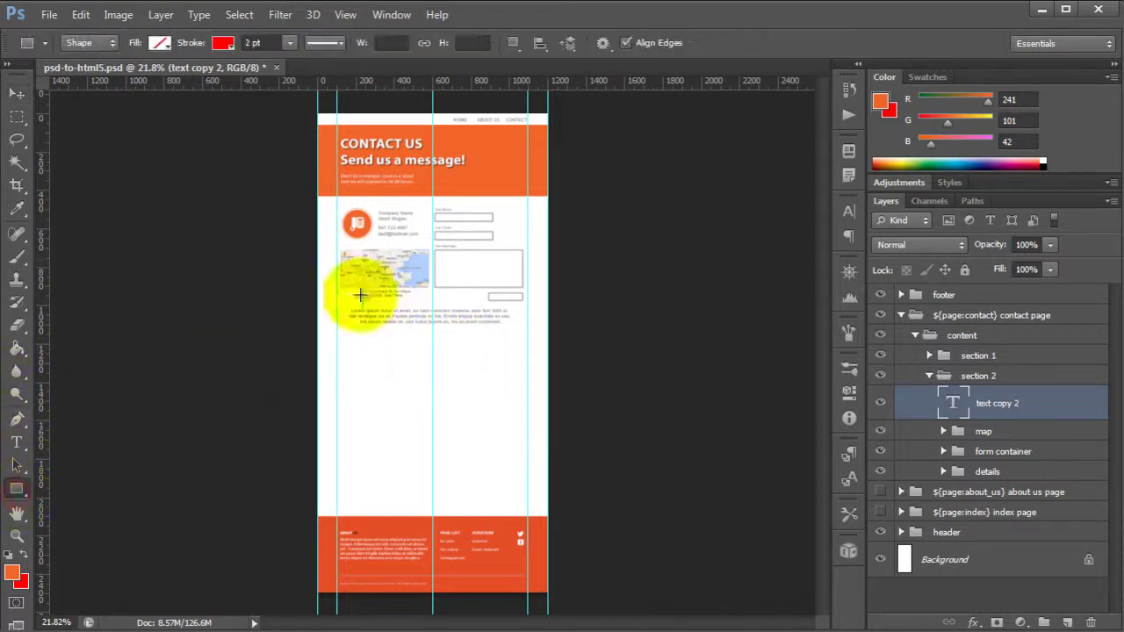
click(222, 42)
click(149, 78)
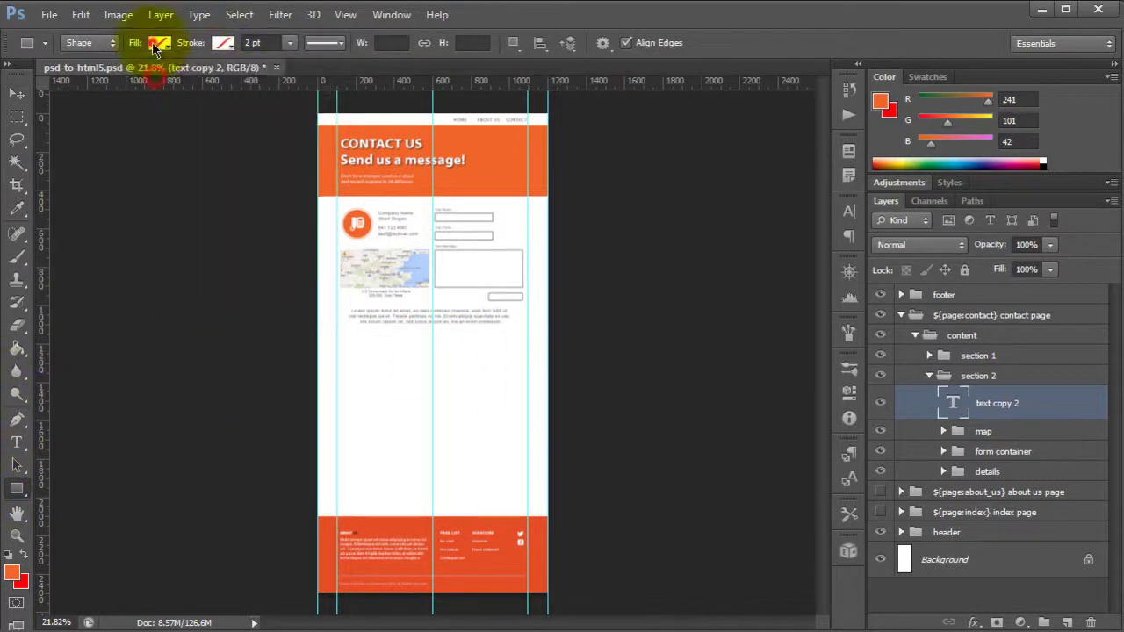
click(159, 42)
click(74, 127)
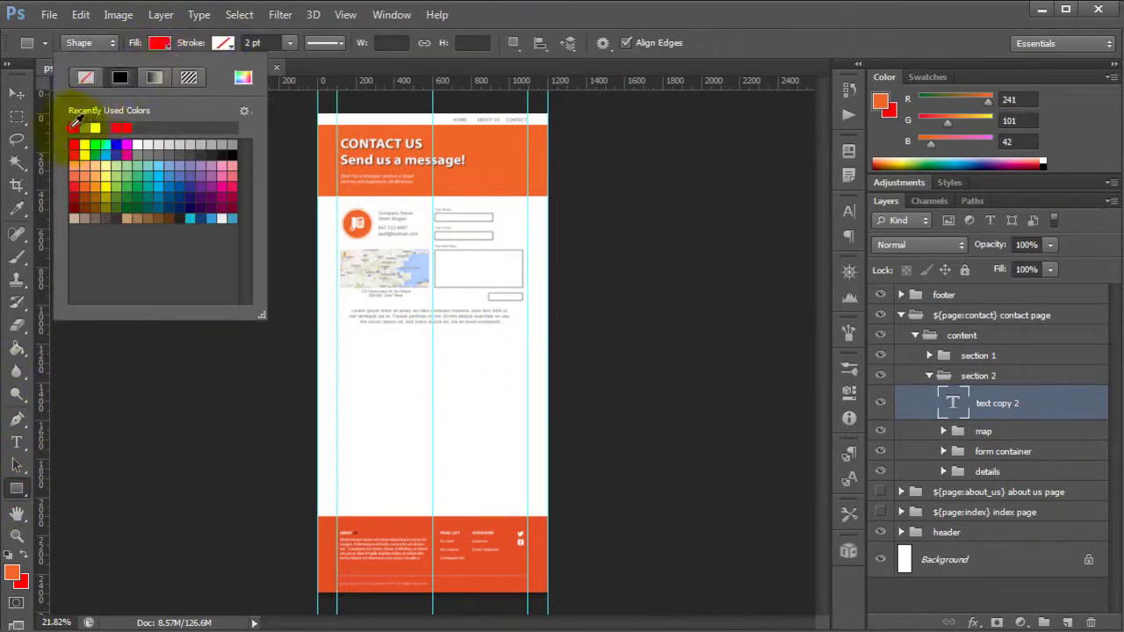
click(427, 334)
drag(431, 334, 446, 348)
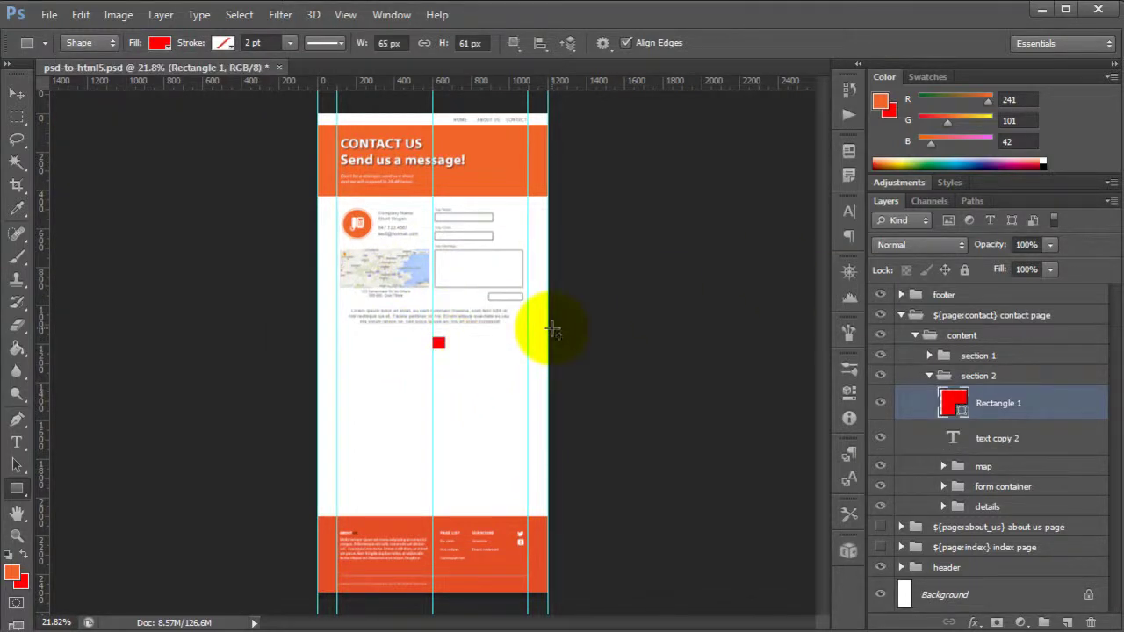
Rename the new layer '${skip} Rectangle 1' and collapse the section 2 group
key(v)
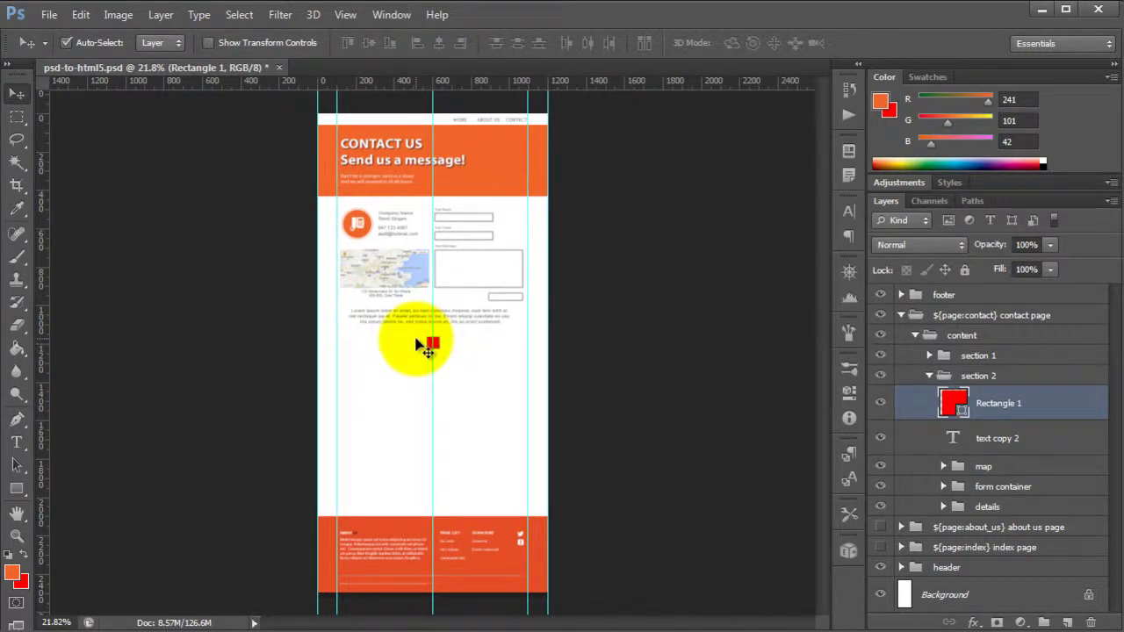
double_click(1012, 404)
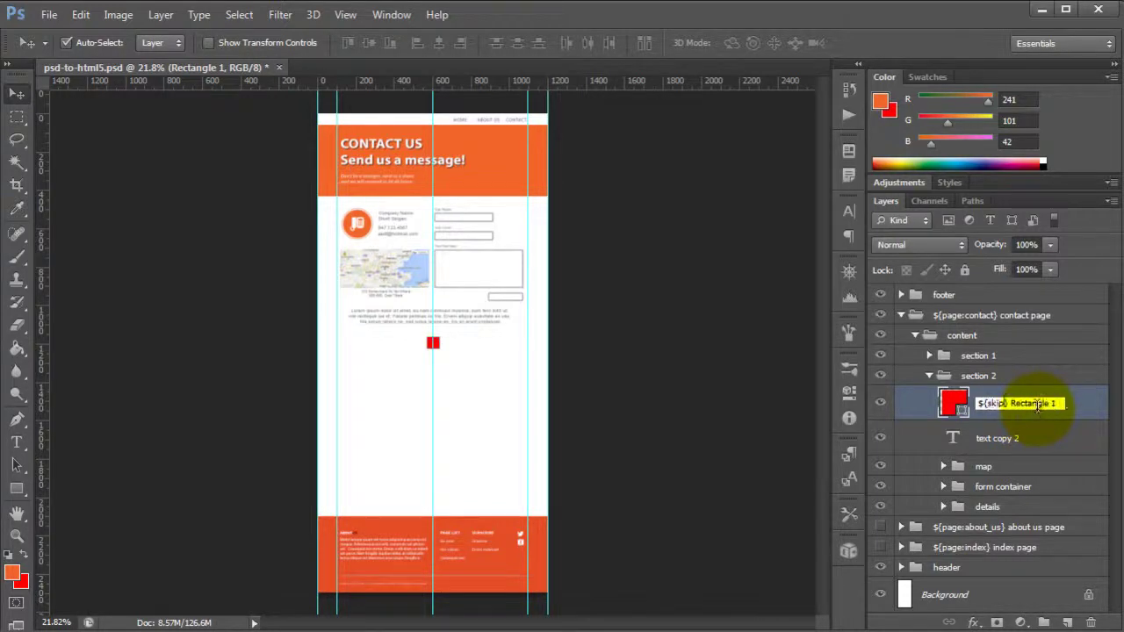
key(Return)
click(929, 375)
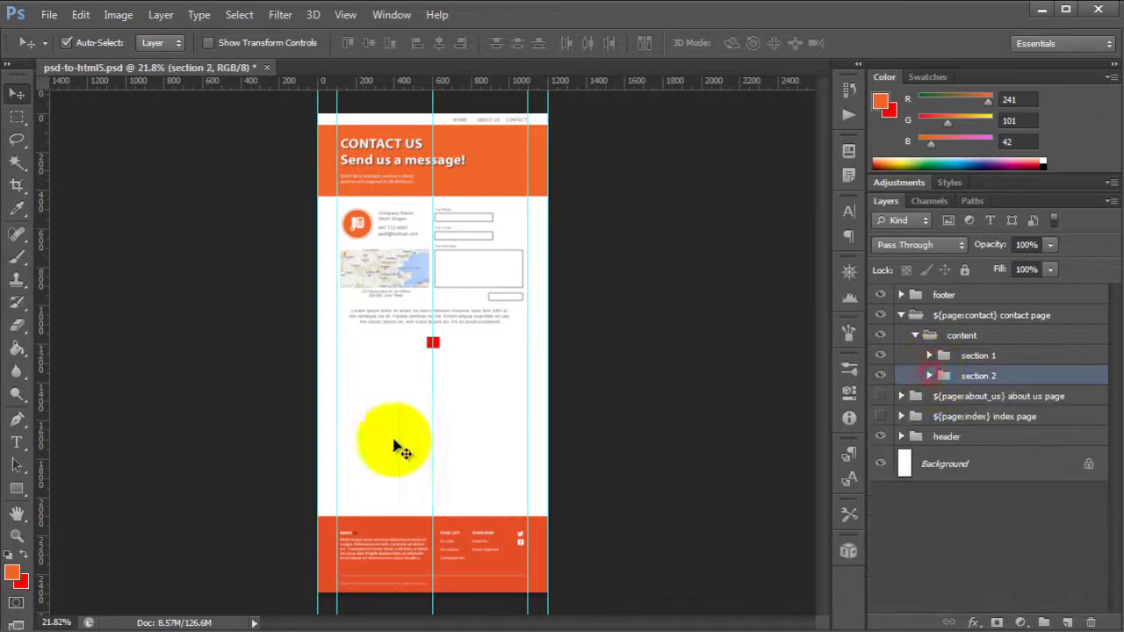
Zoom into the contact section and select the address text layer under the map
click(640, 243)
scroll(377, 285, up, 2)
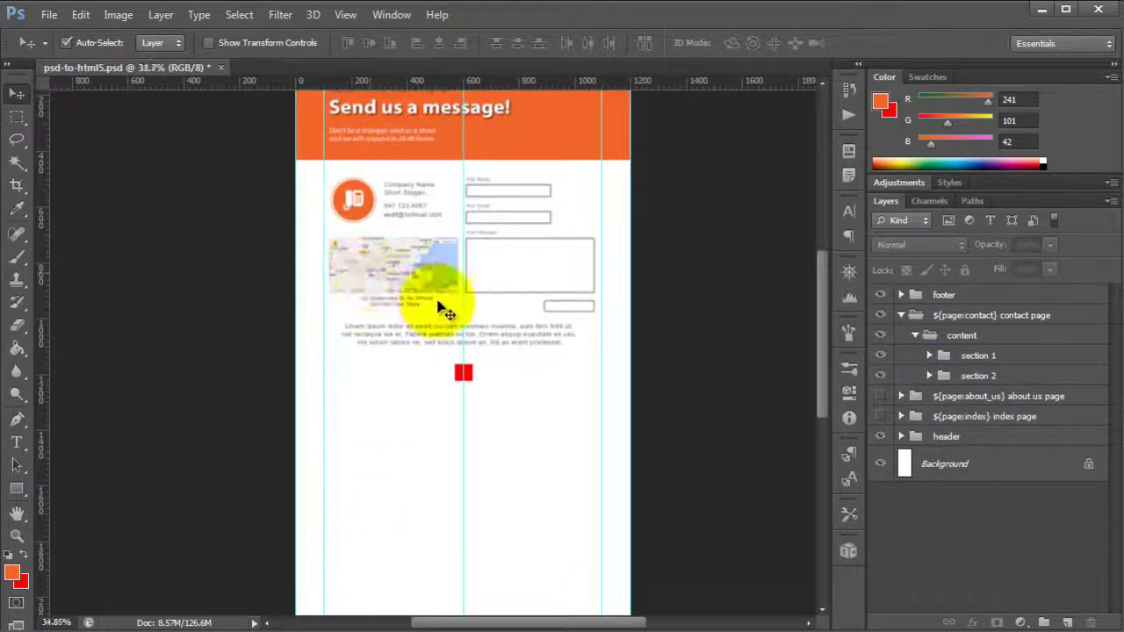
scroll(445, 310, up, 3)
scroll(414, 313, up, 5)
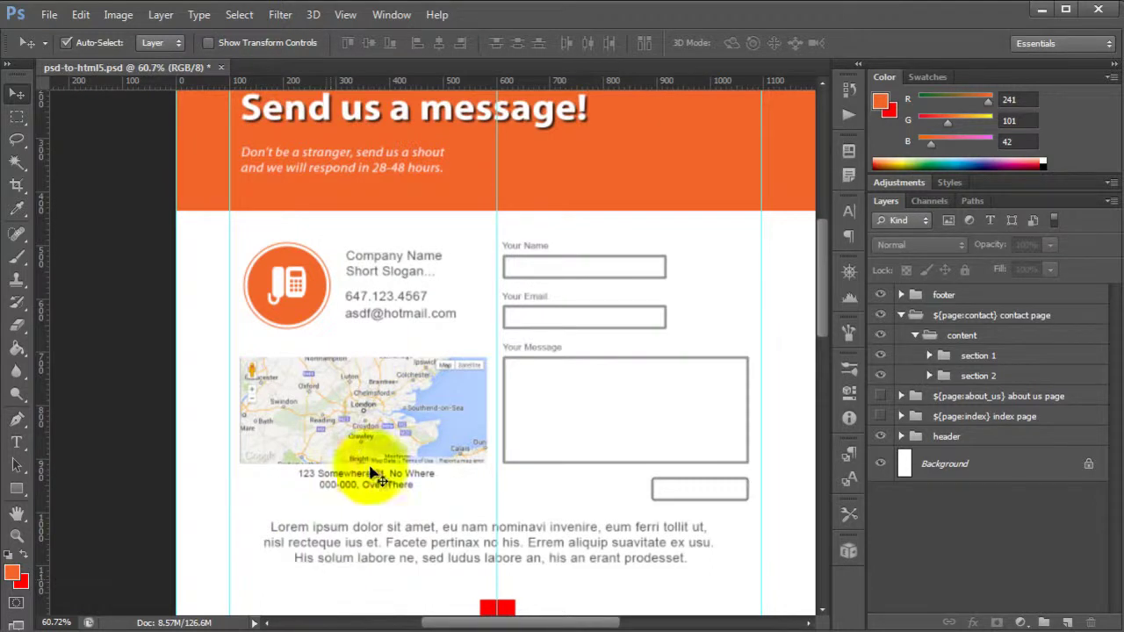
click(326, 479)
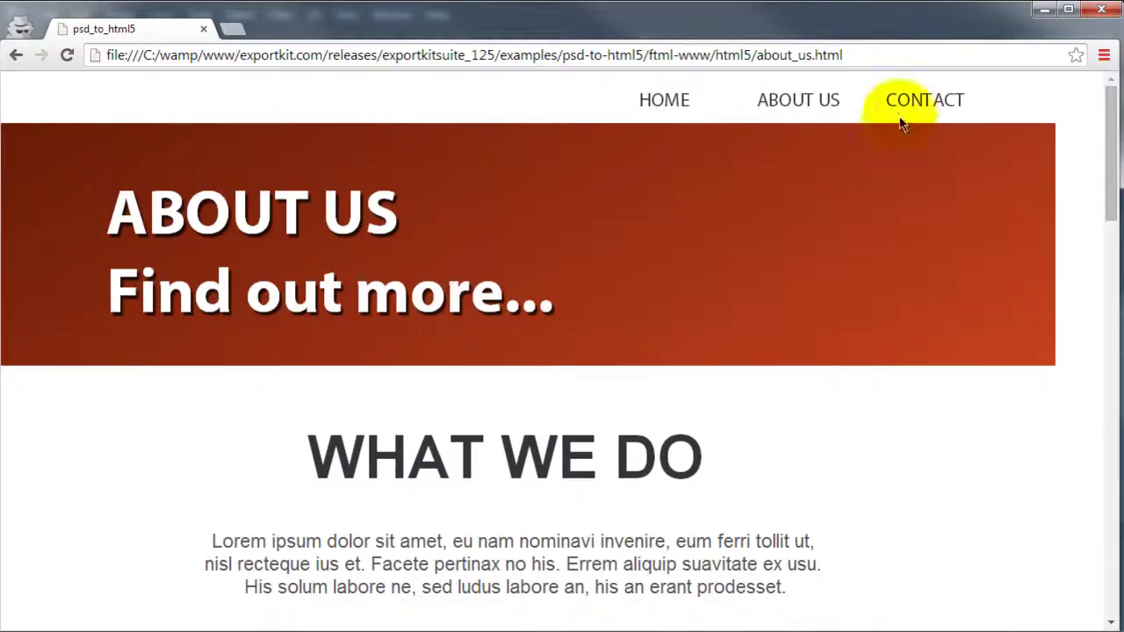
Go to the exported contact page in Chrome and highlight the address text by the map
click(900, 123)
scroll(577, 444, down, 8)
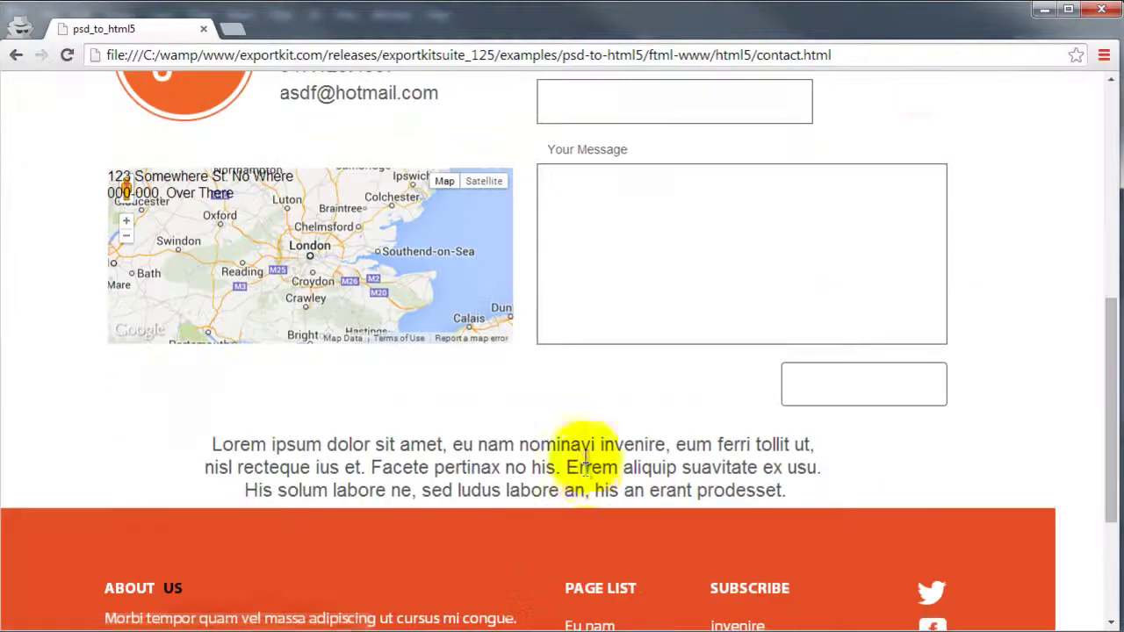
scroll(414, 363, up, 5)
scroll(202, 489, down, 2)
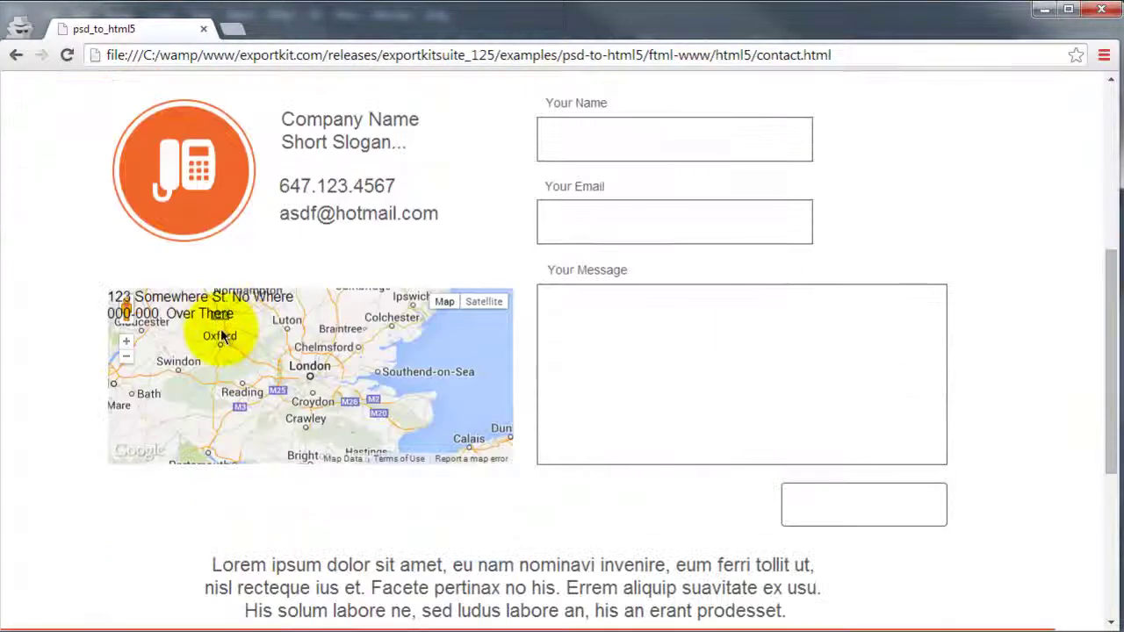
drag(259, 312, 110, 297)
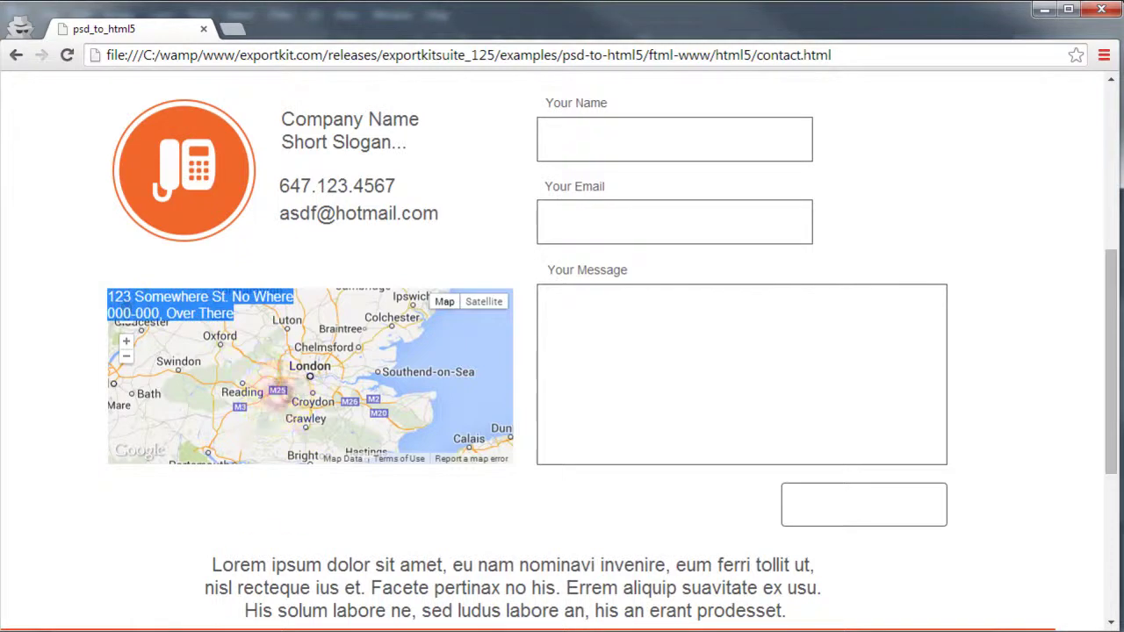
Compare the page against the PSD's map image layer, then review the browser page again
key(alt+Tab)
click(371, 401)
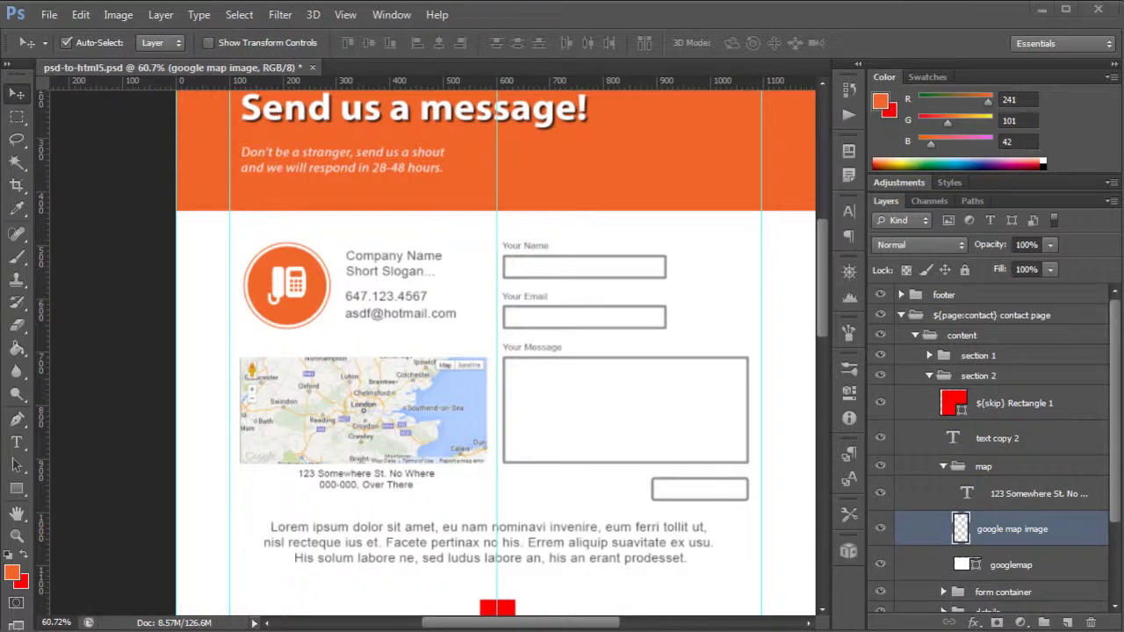
key(alt+Tab)
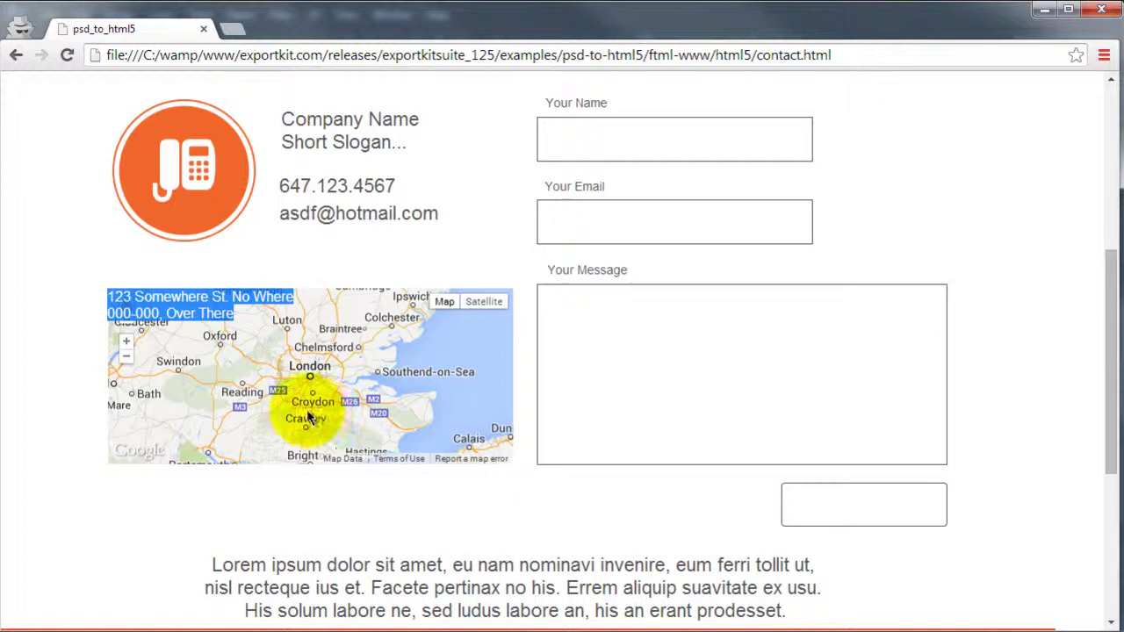
scroll(299, 426, up, 2)
scroll(325, 468, up, 3)
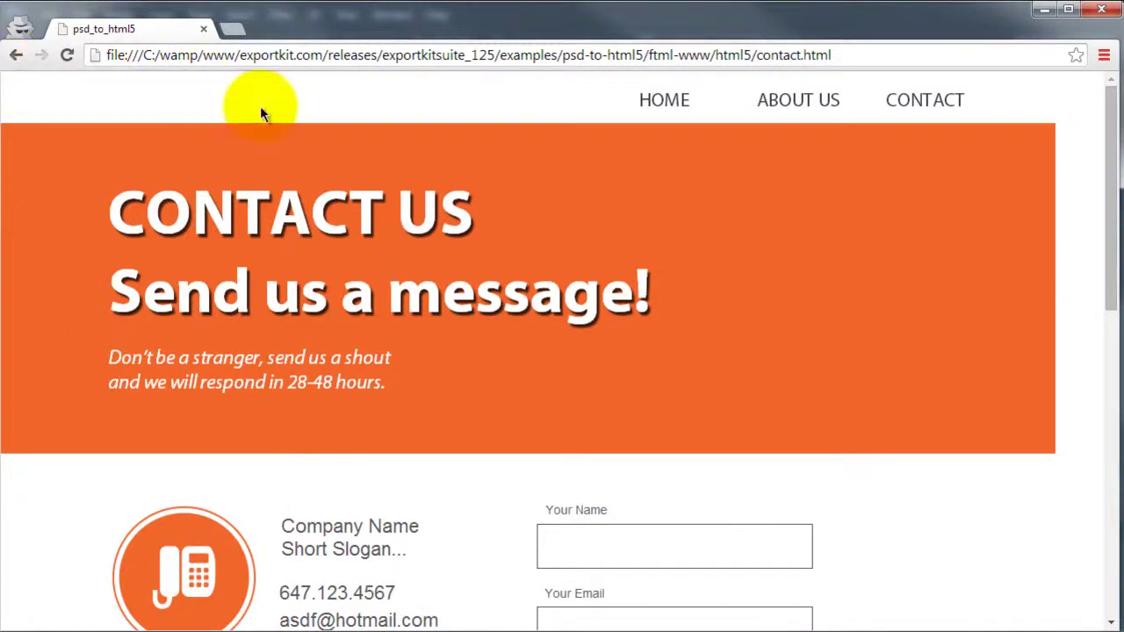
scroll(260, 105, down, 5)
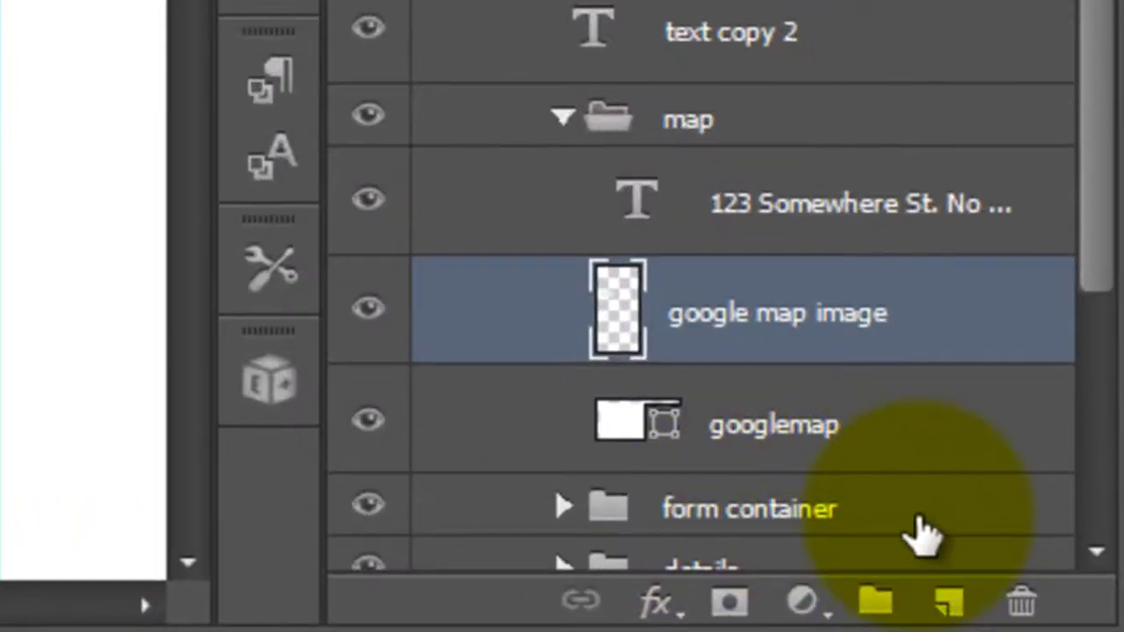
Rename the street-address text layer in the map group to 'address'
click(795, 204)
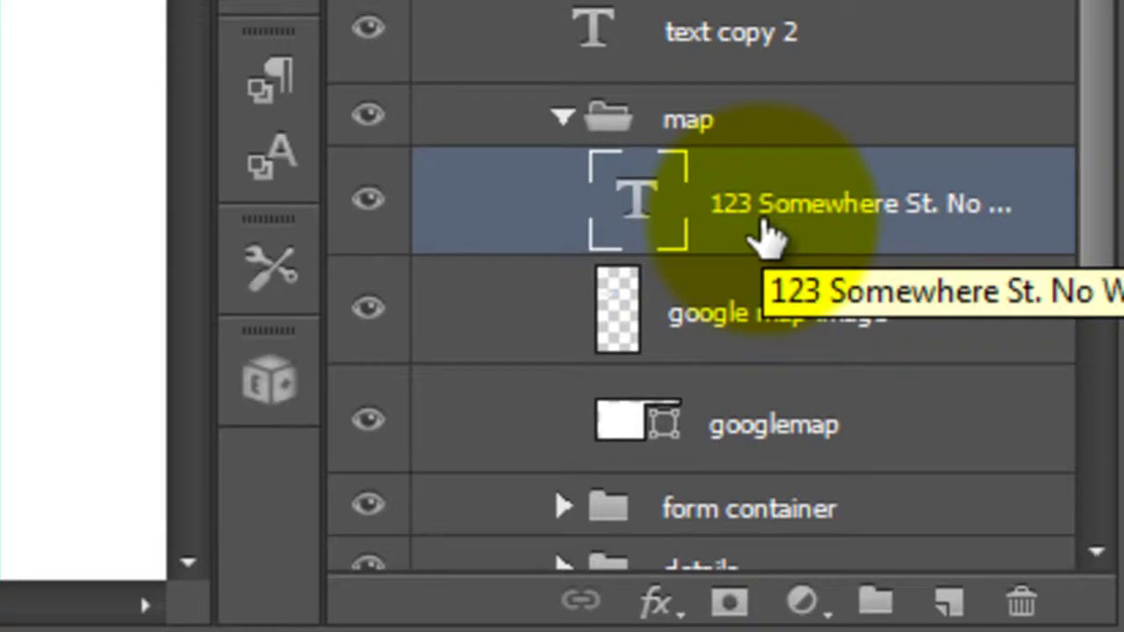
double_click(782, 215)
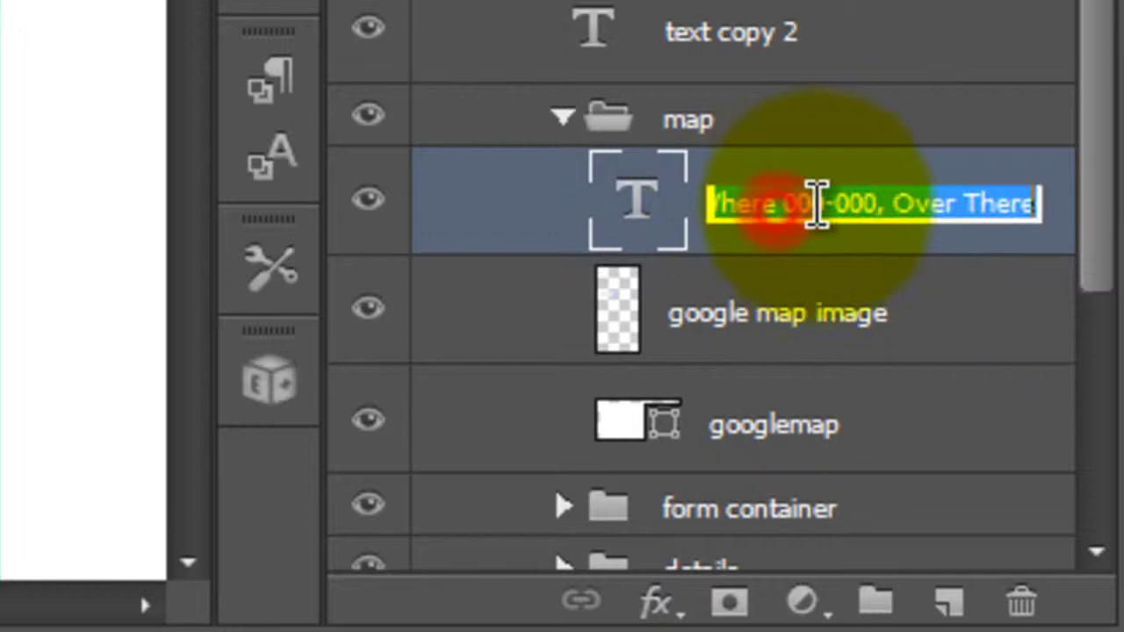
key(Home)
text(address)
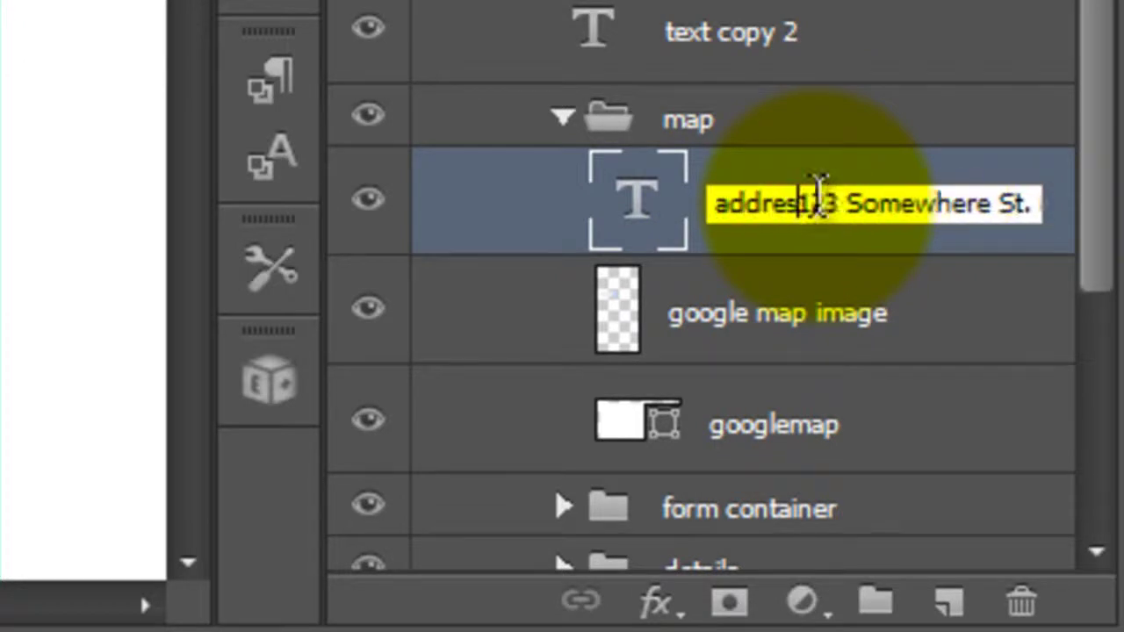
key(ctrl+a)
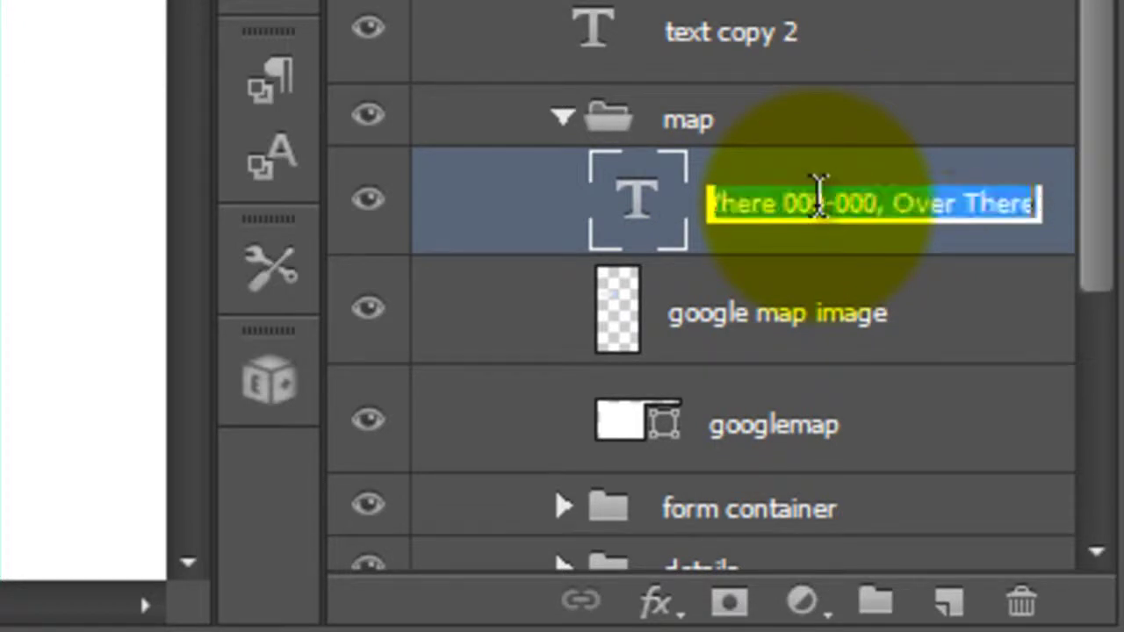
text(address)
key(Return)
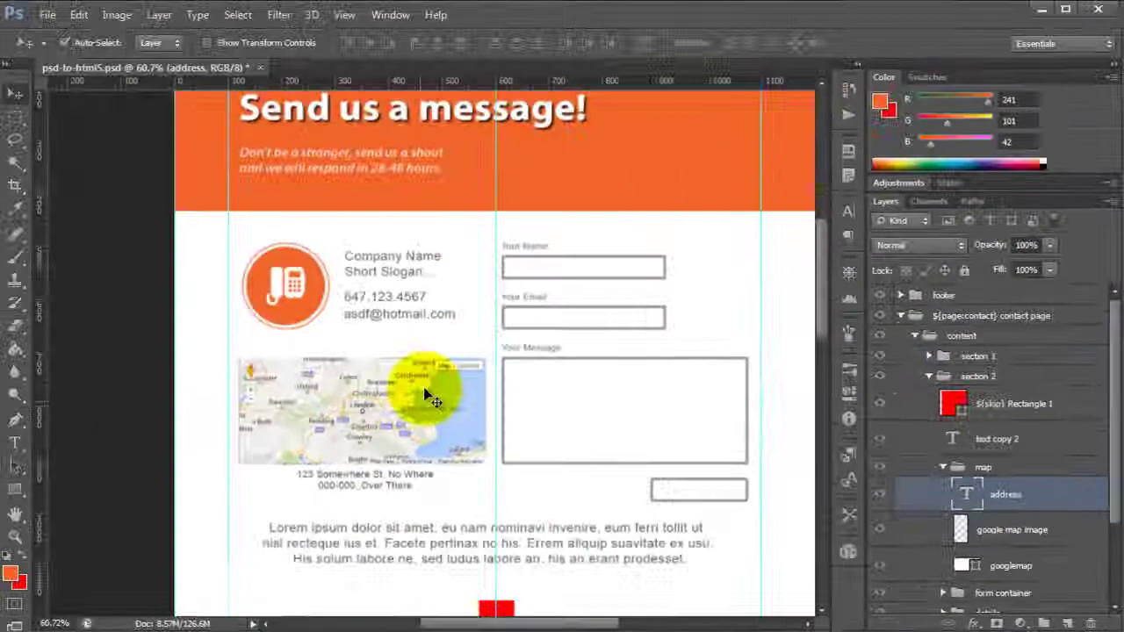
click(131, 379)
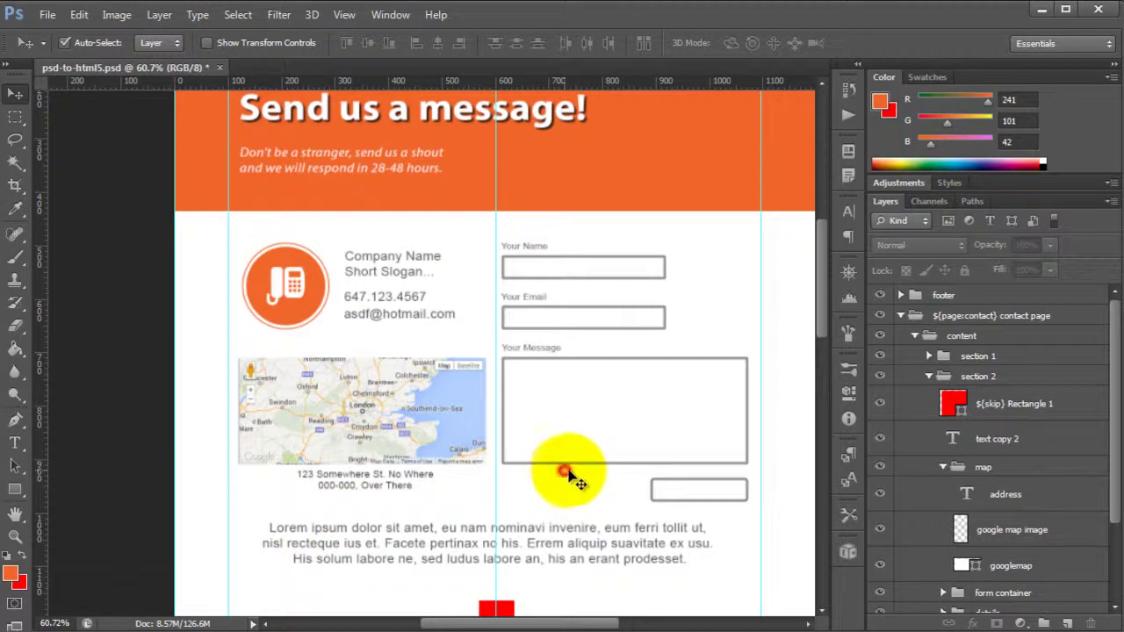
scroll(684, 527, down, 2)
Collapse the section 2, content and contact page groups and make about us and index visible
scroll(700, 527, down, 5)
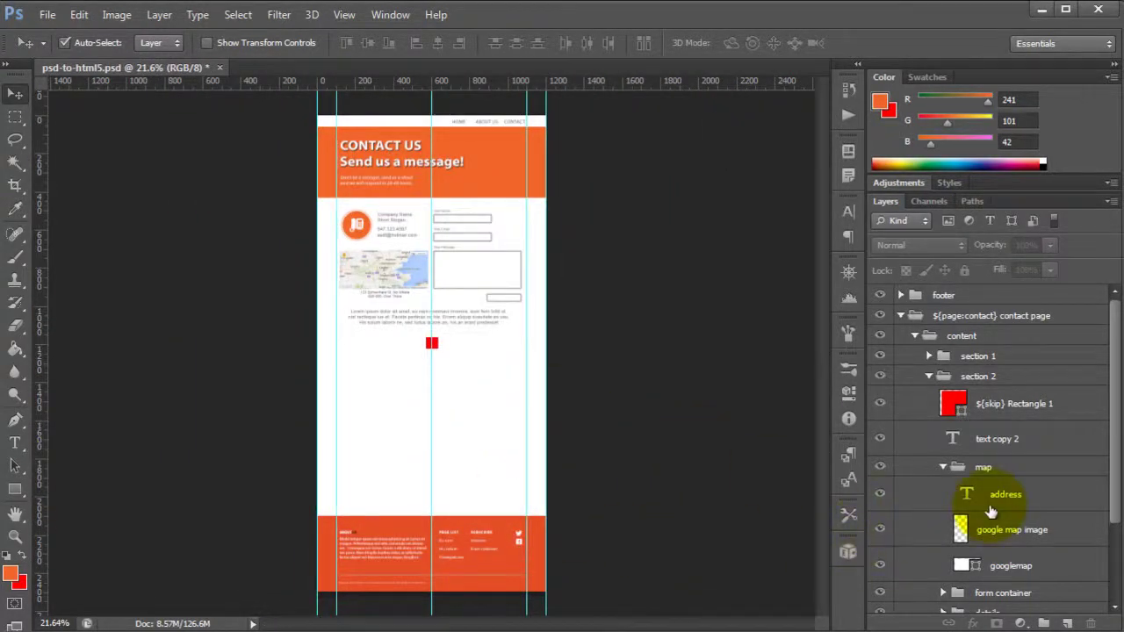
click(929, 376)
click(915, 335)
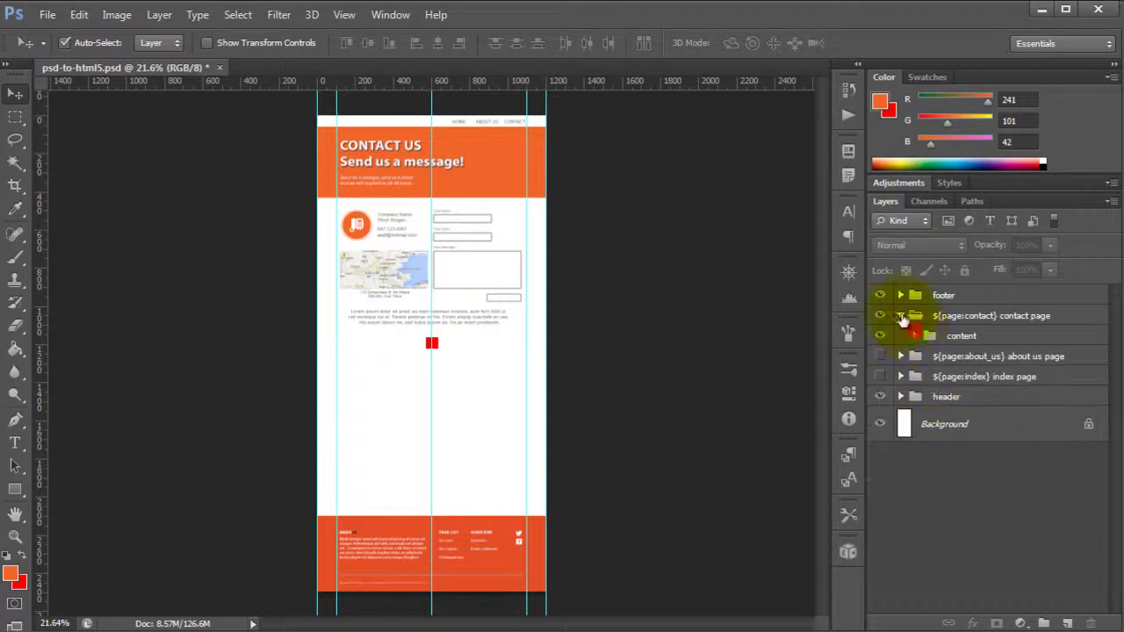
click(900, 315)
drag(877, 338, 878, 357)
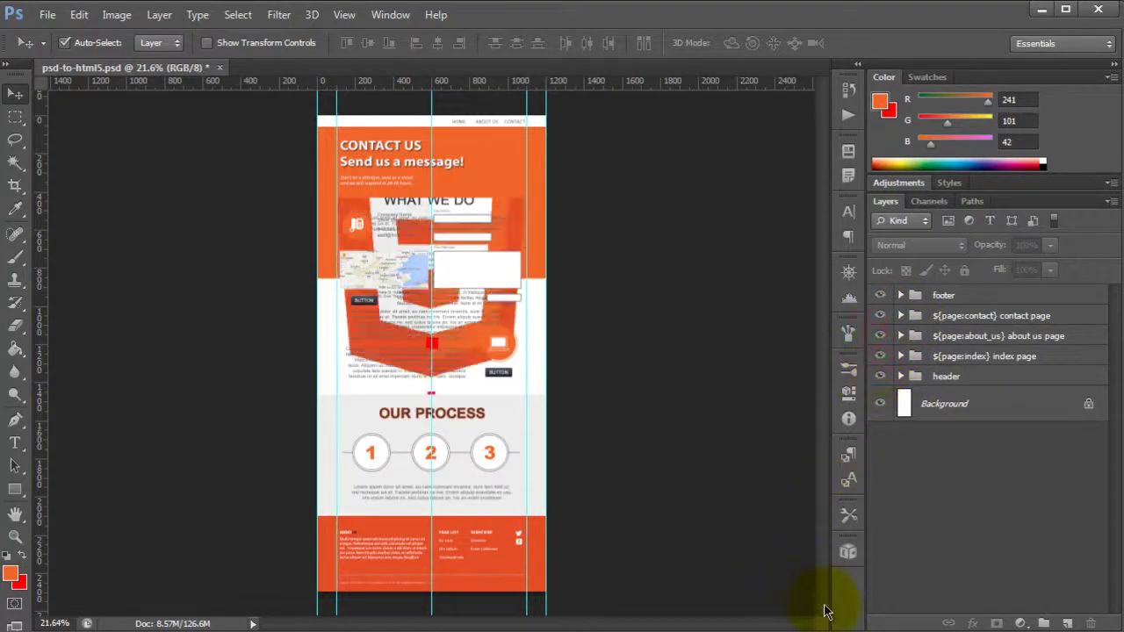
Open psd_to_html5.html from the ftml-www html5 export folder in Chrome
click(848, 553)
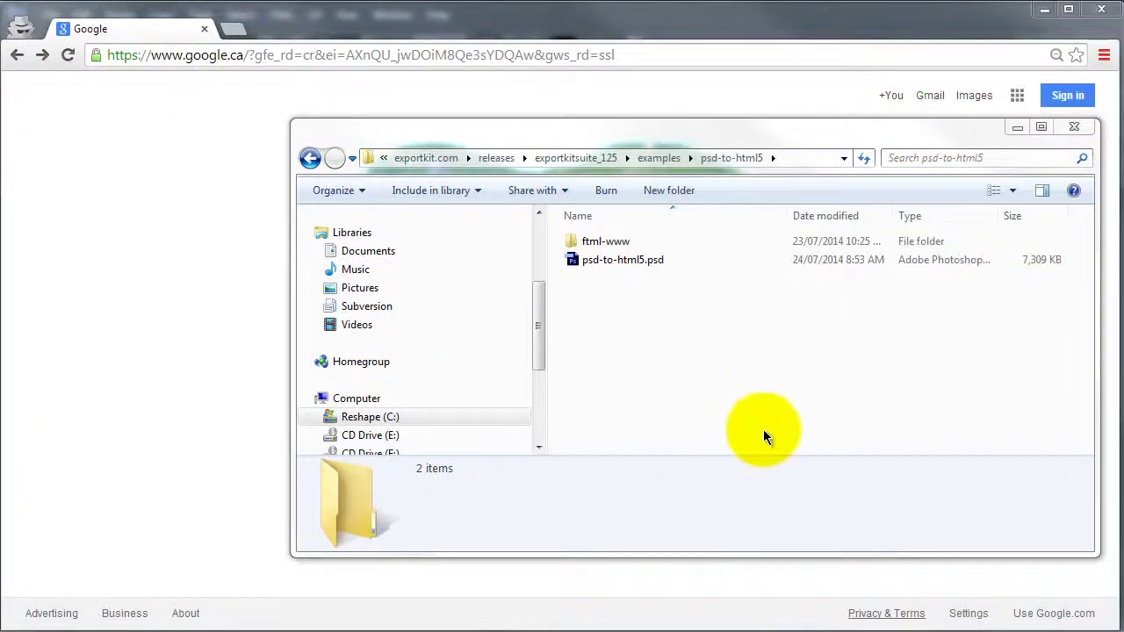
double_click(610, 243)
double_click(610, 242)
drag(632, 296, 158, 185)
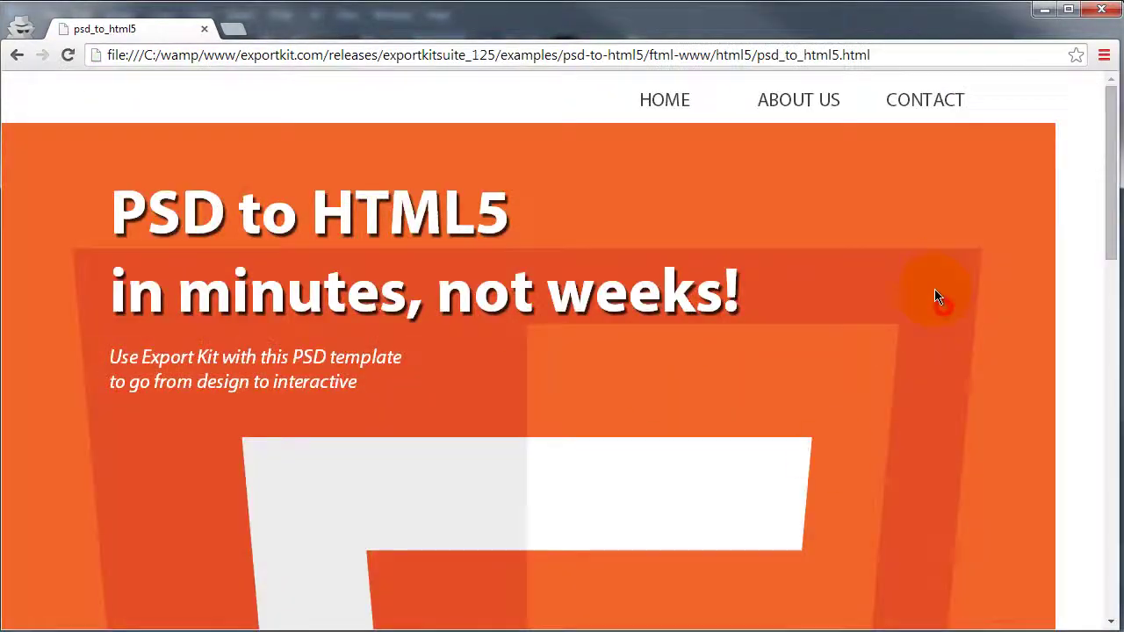
scroll(936, 291, down, 15)
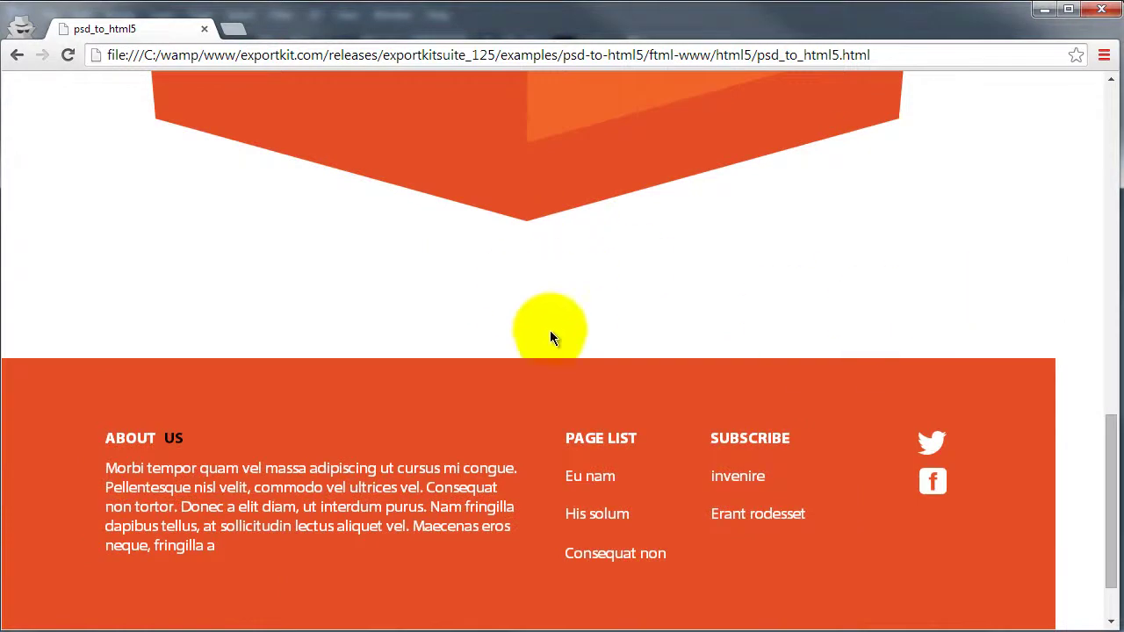
Hide the contact and about us page groups so the index page shows
key(alt+Tab)
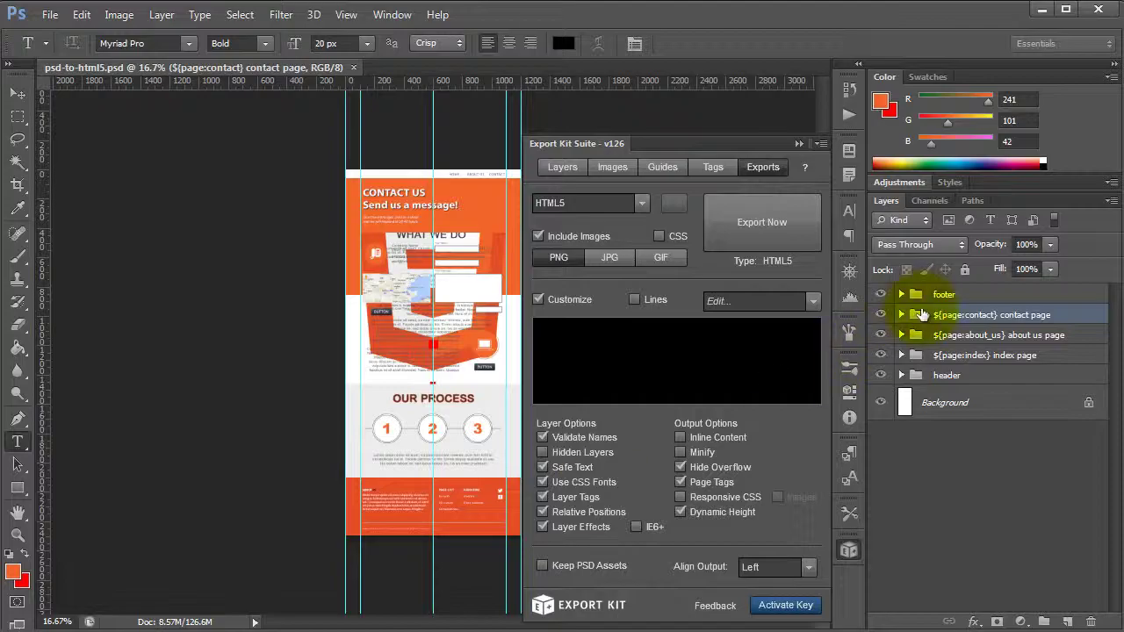
click(881, 334)
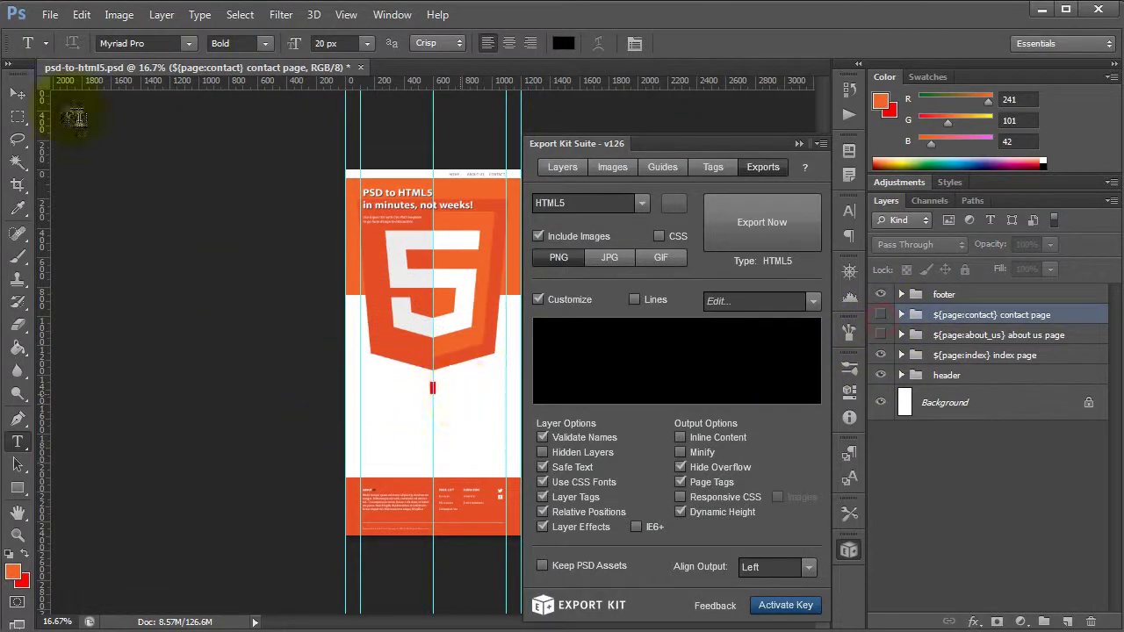
click(18, 92)
click(492, 447)
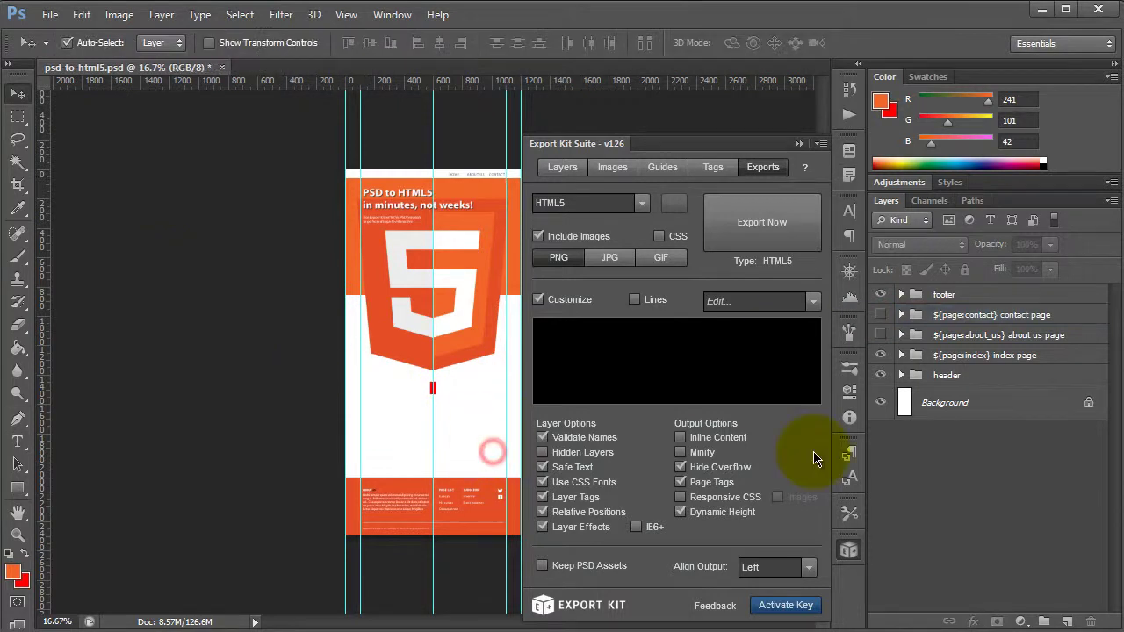
Reload the Export Kit panel and dismiss its trial screen
click(850, 551)
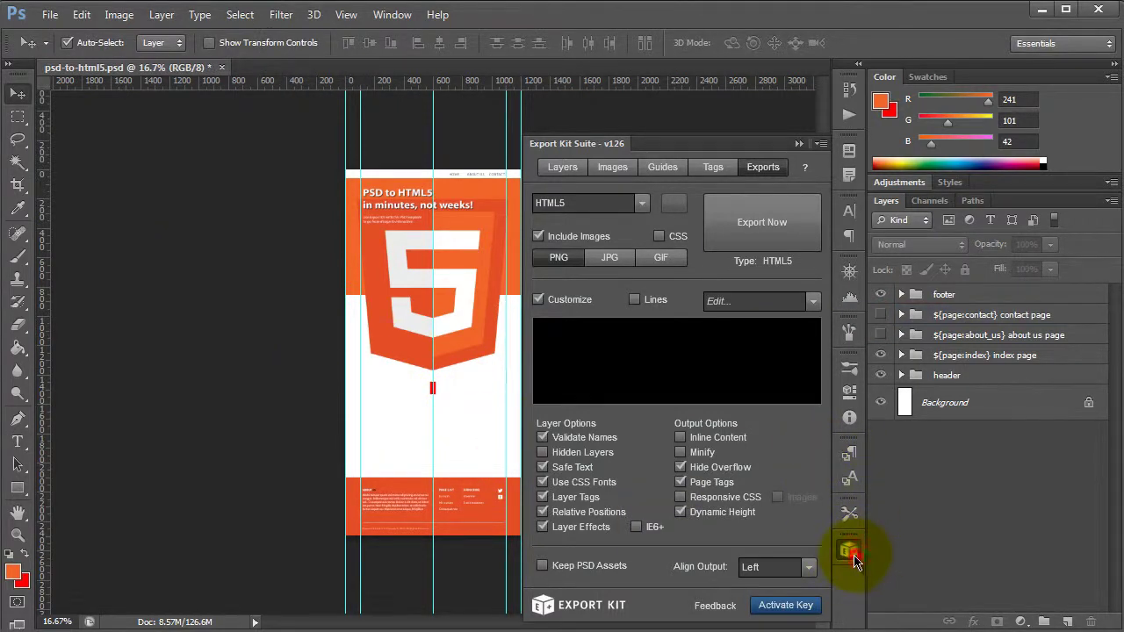
click(850, 550)
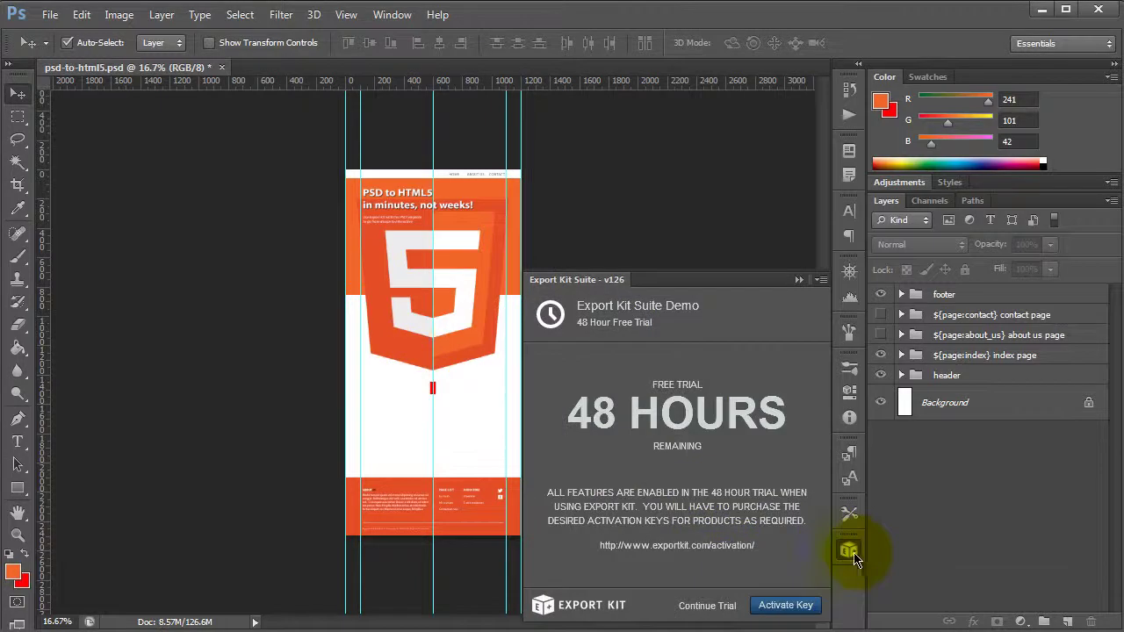
click(450, 395)
scroll(429, 395, up, 4)
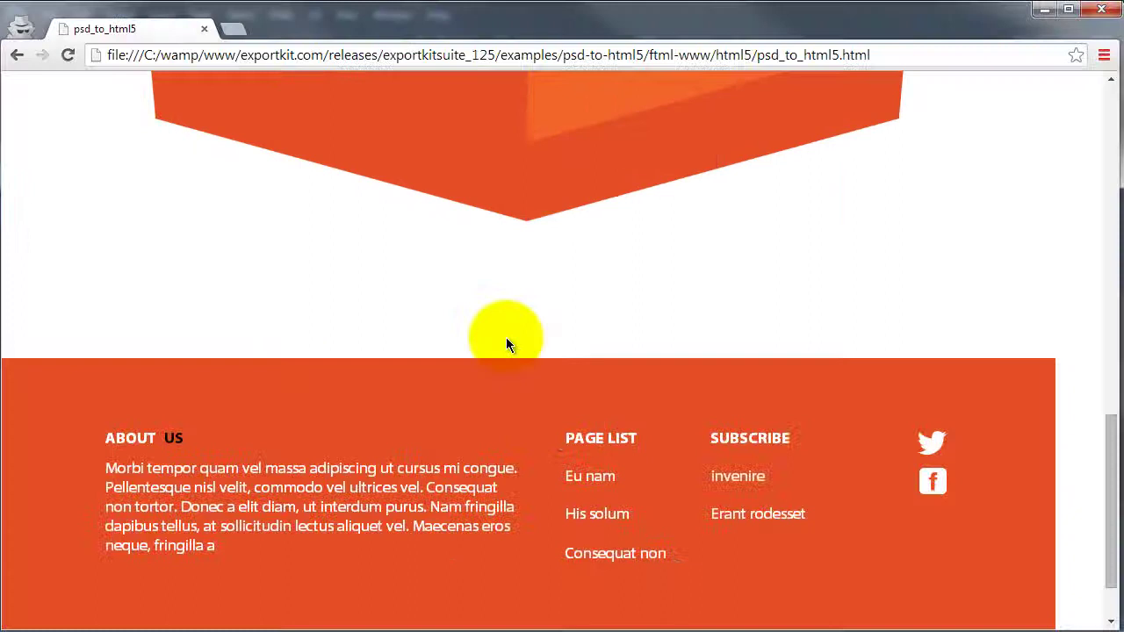
Browse the exported home page, then the about us and contact pages in Chrome
scroll(778, 299, up, 10)
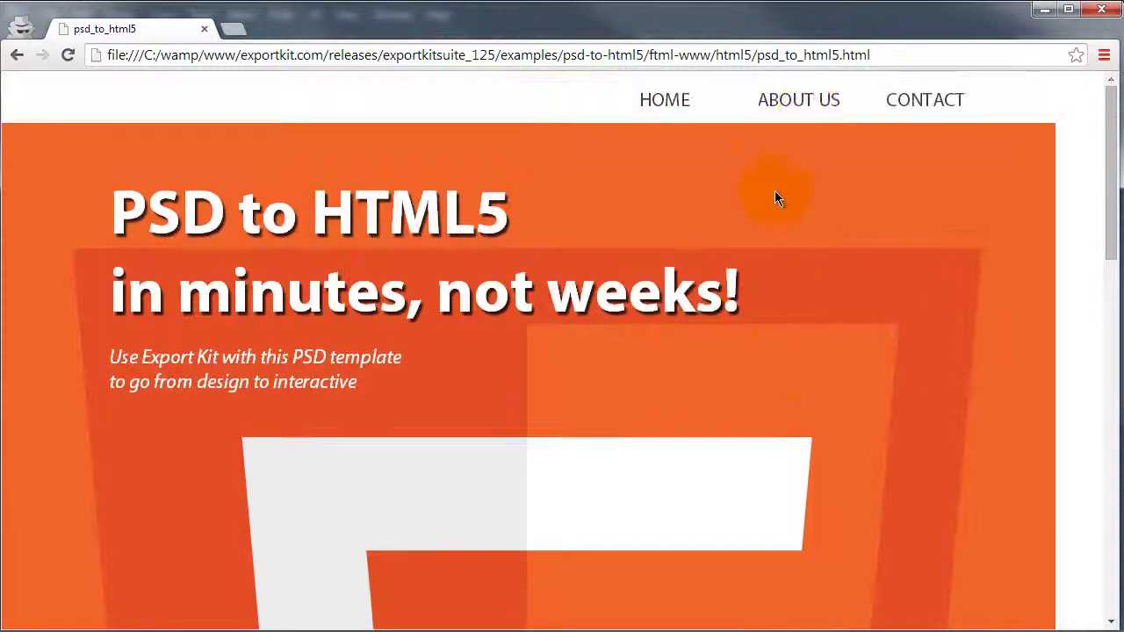
click(812, 106)
scroll(934, 261, down, 10)
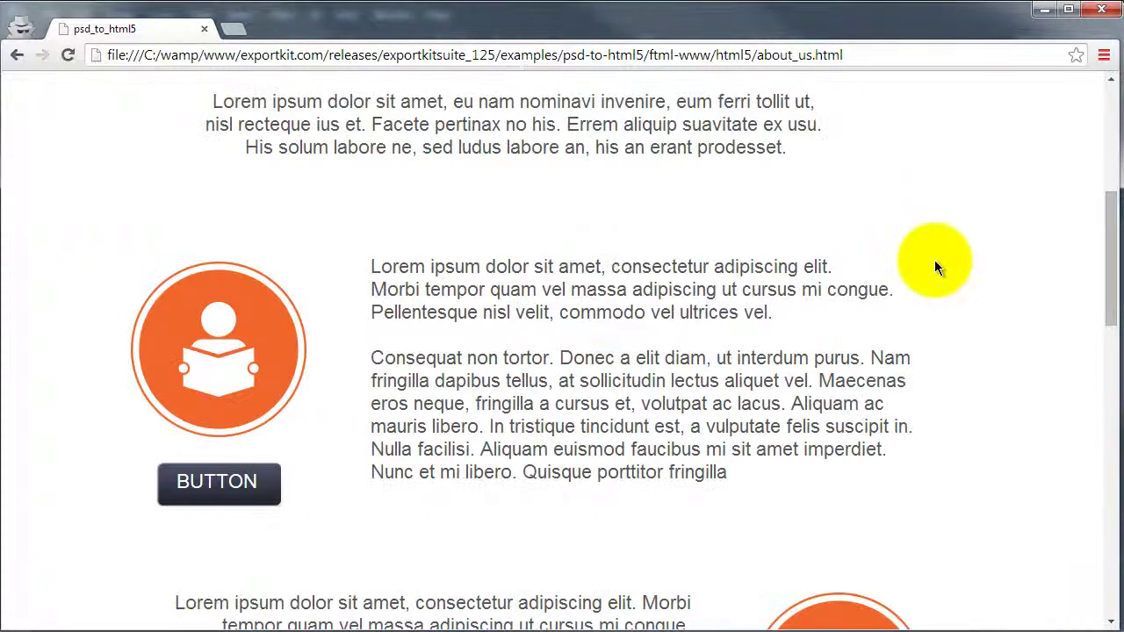
scroll(929, 334, down, 2)
scroll(940, 263, up, 12)
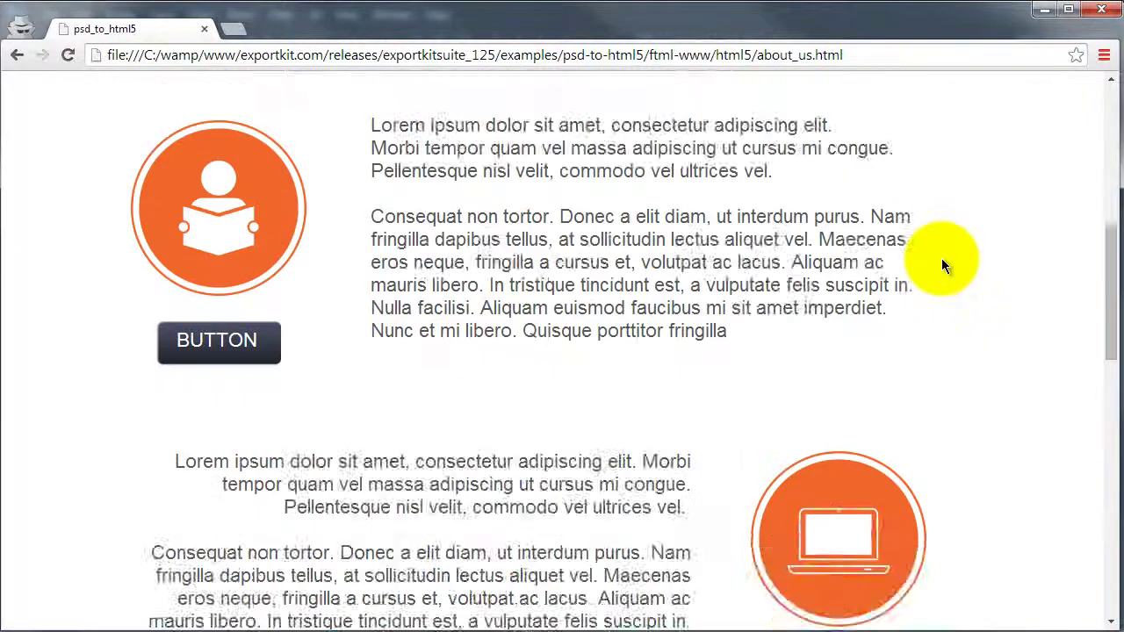
click(938, 103)
scroll(755, 246, down, 8)
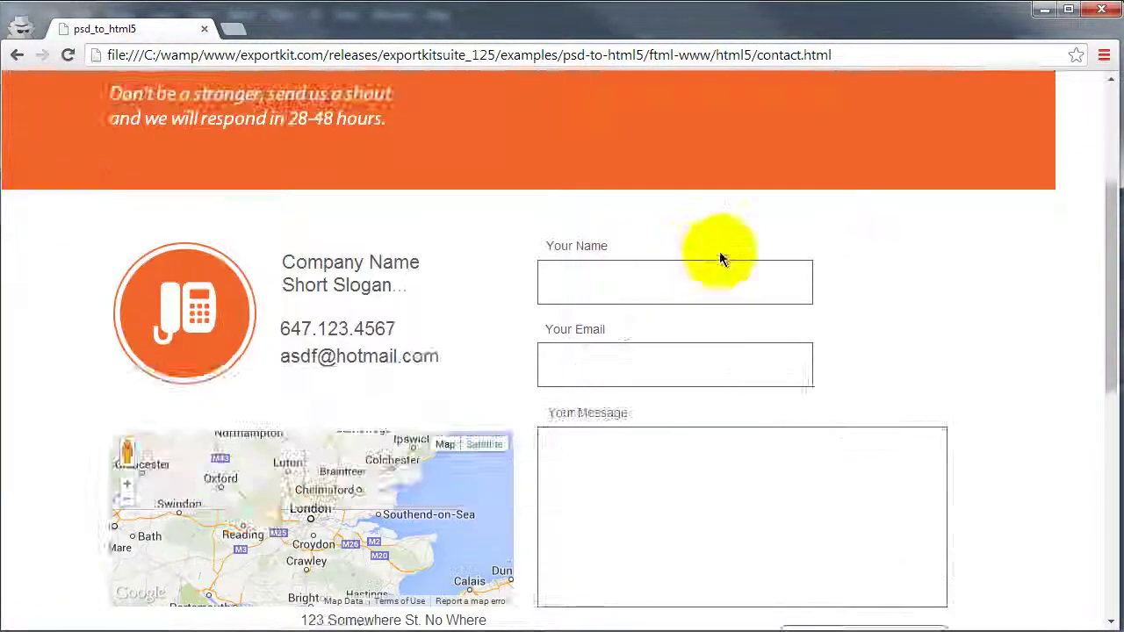
scroll(913, 282, down, 2)
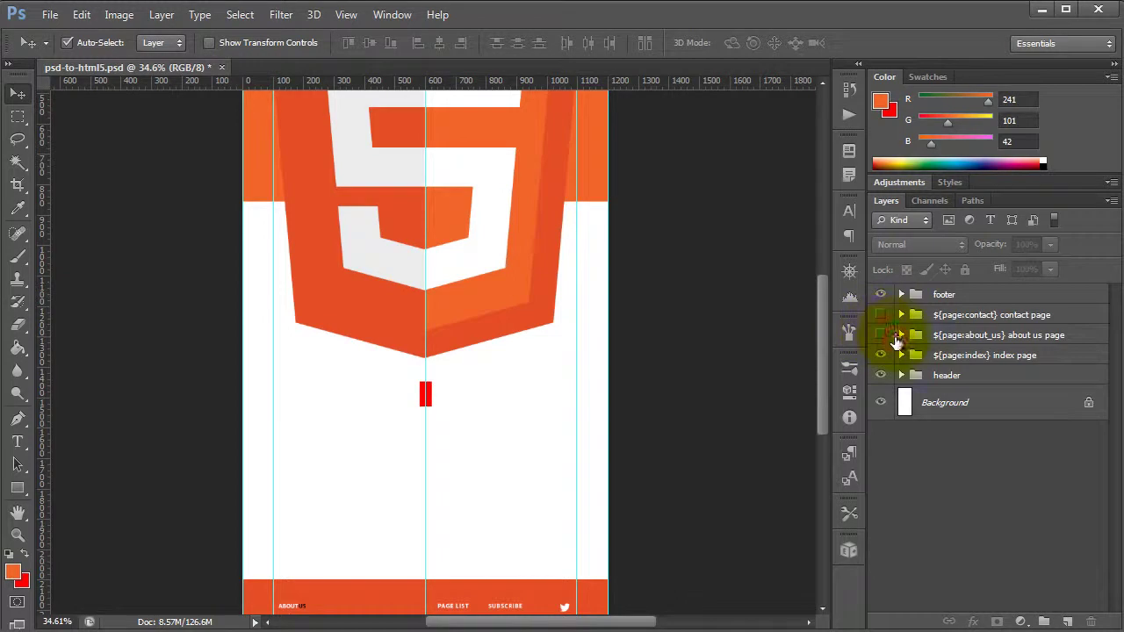
Show the contact page group and hide the index and about us page groups
click(897, 339)
click(880, 335)
click(880, 355)
click(880, 314)
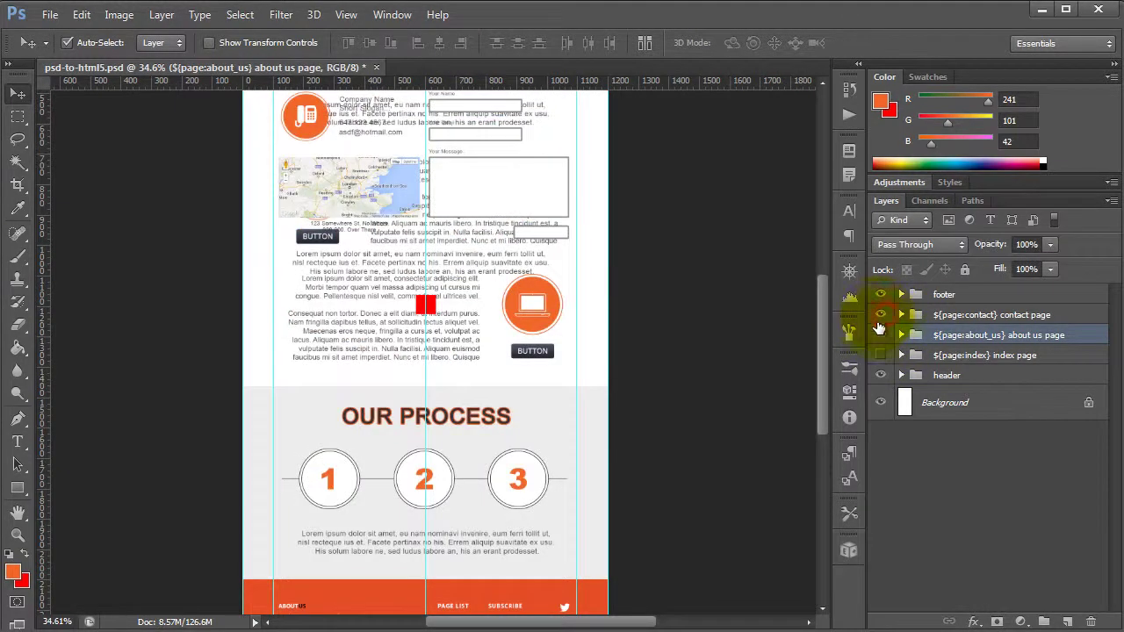
click(880, 334)
click(670, 351)
scroll(431, 384, up, 1)
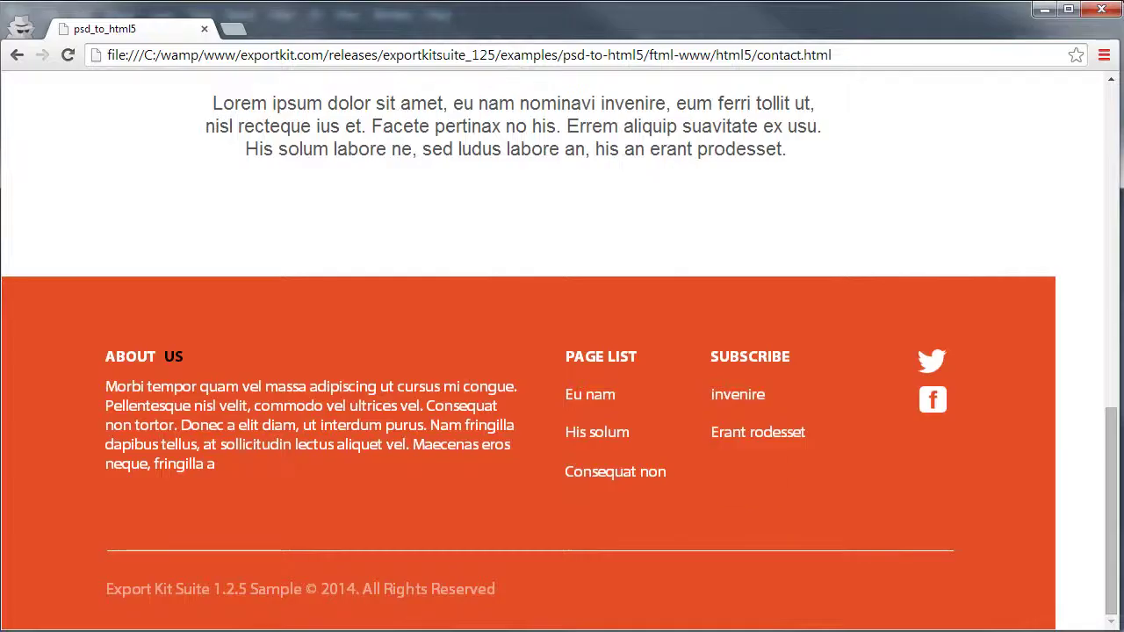
scroll(778, 456, up, 7)
Highlight the two-line address under the map in Chrome to check it, then return to Photoshop
scroll(875, 405, down, 2)
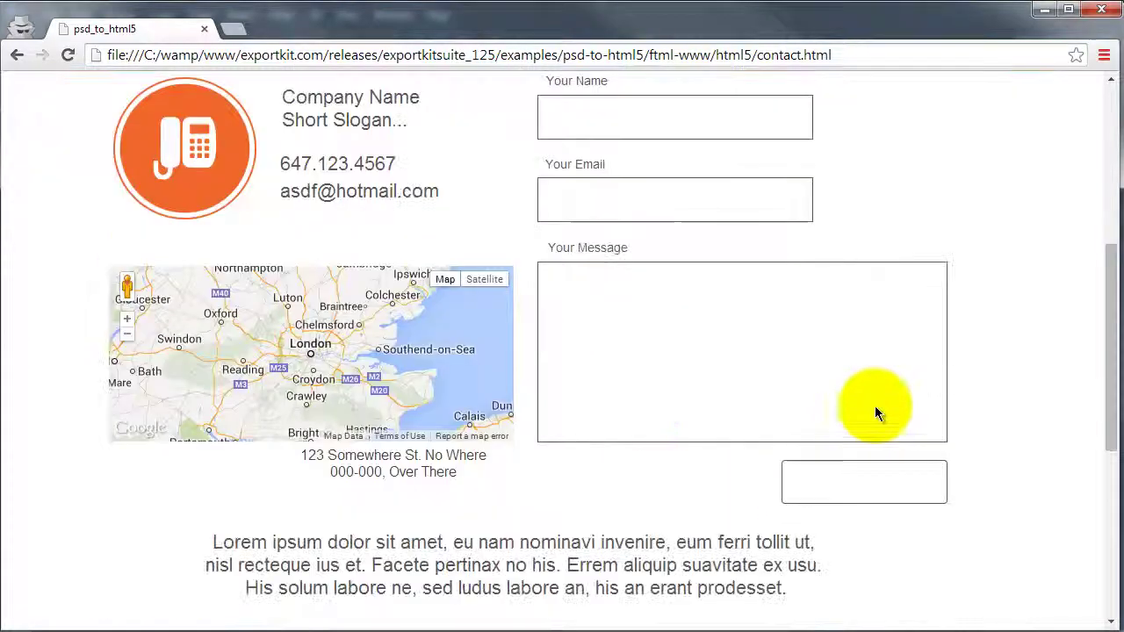
drag(307, 454, 452, 475)
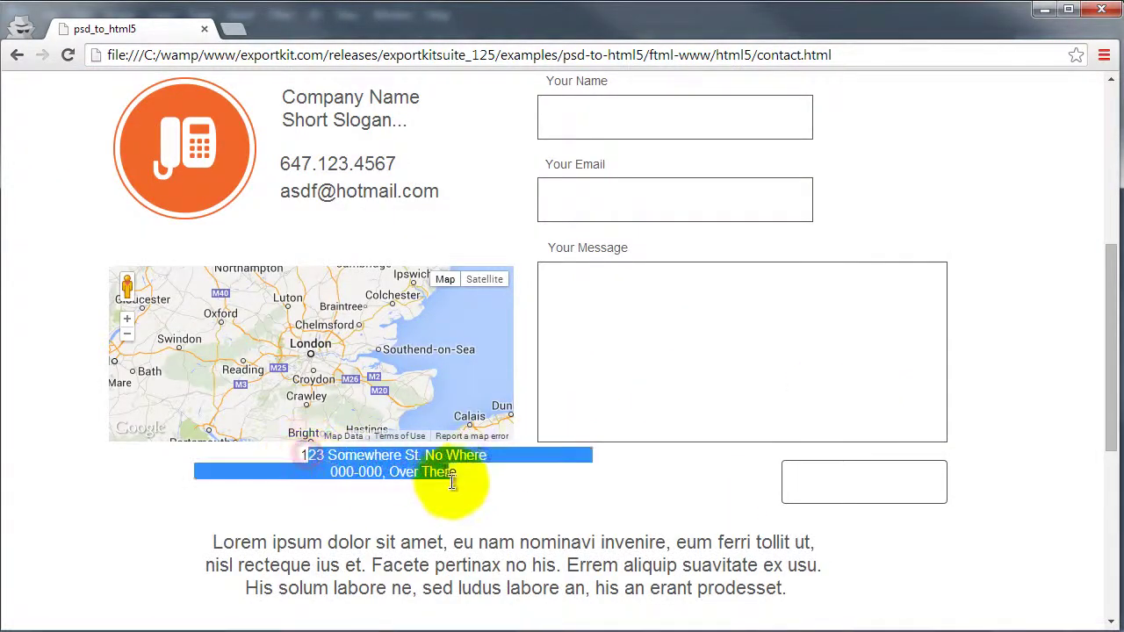
click(469, 480)
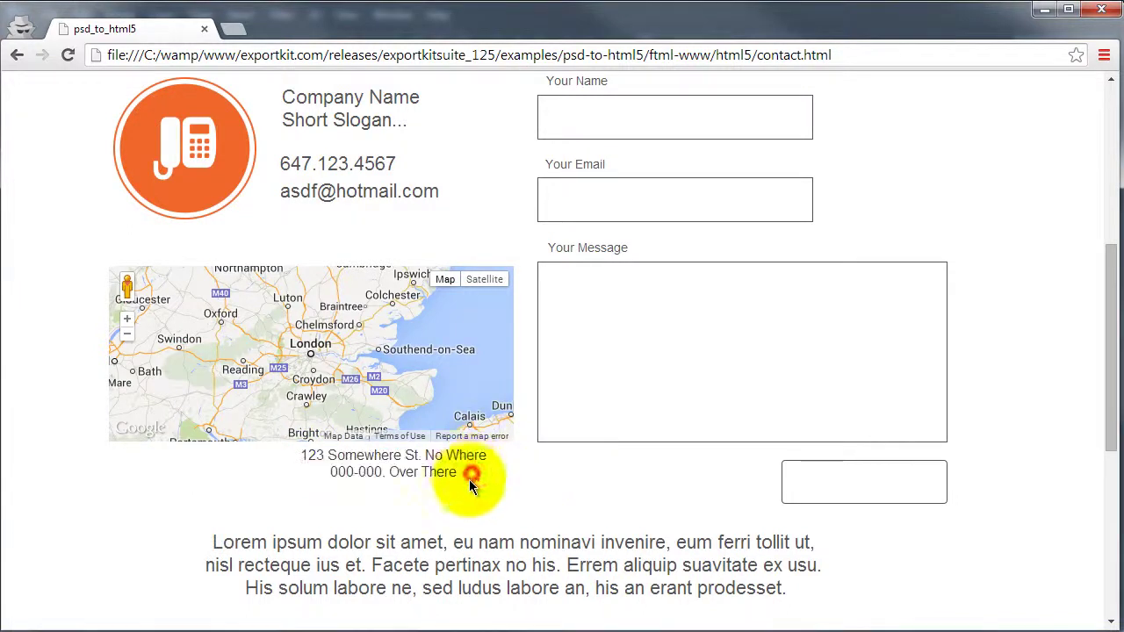
key(alt+Tab)
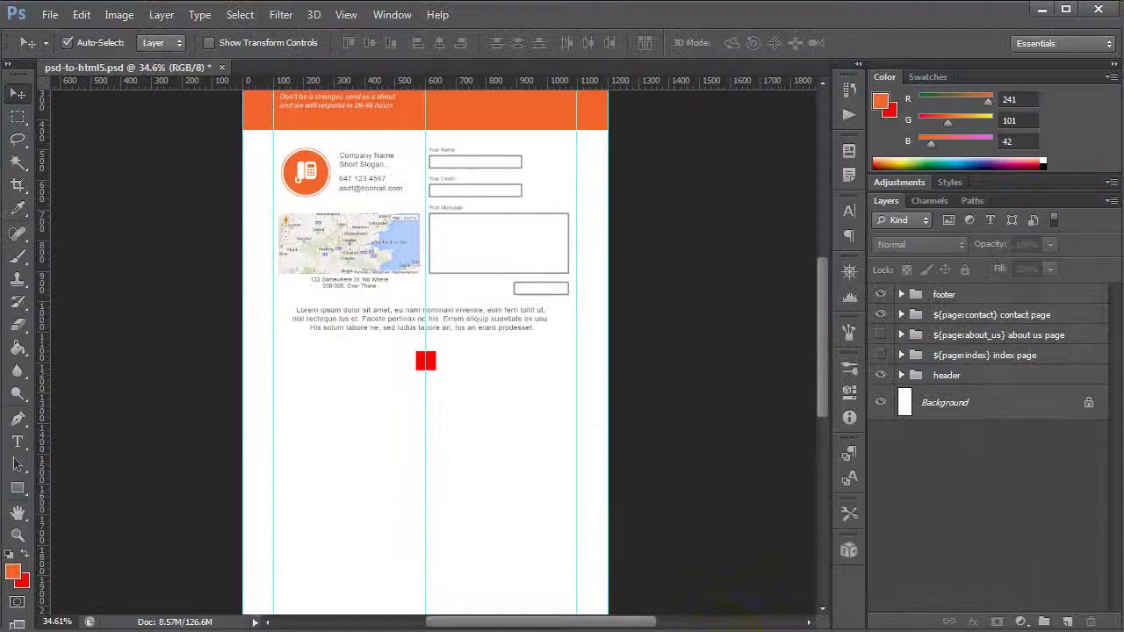
Enter and commit a type edit on the address text box, then bring up Export Kit
click(147, 239)
scroll(334, 279, up, 5)
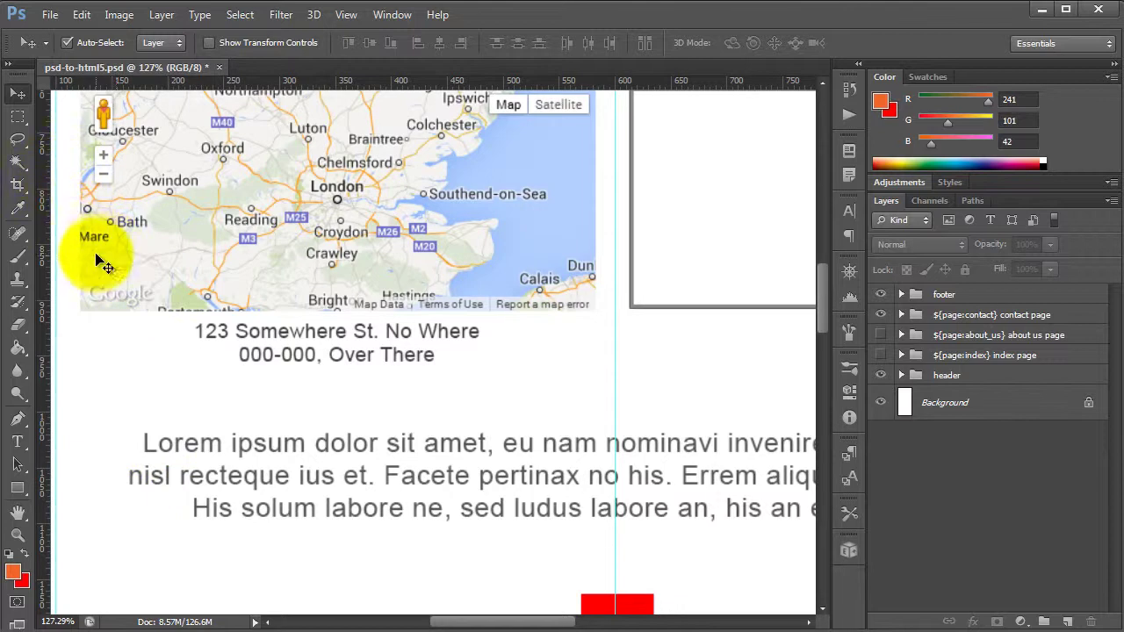
click(213, 338)
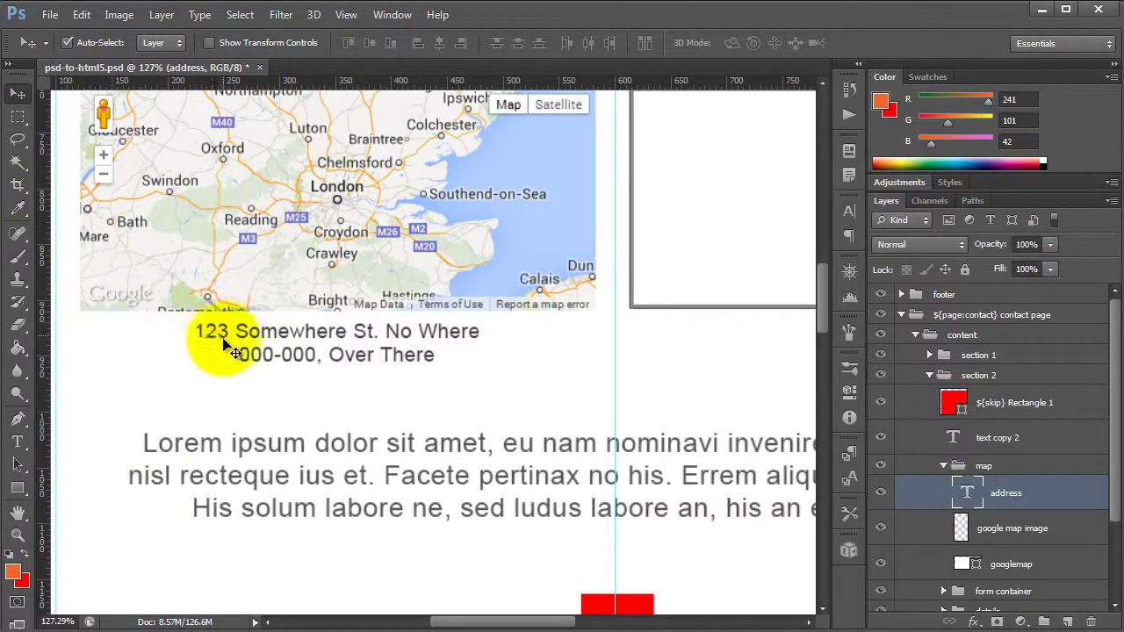
key(t)
click(223, 338)
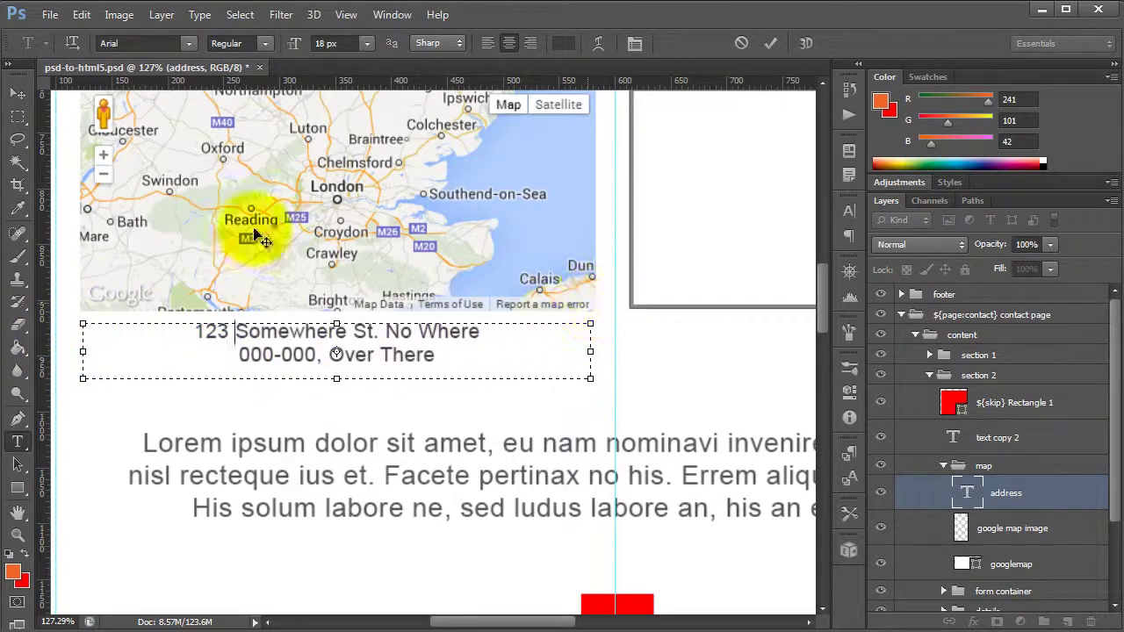
click(25, 97)
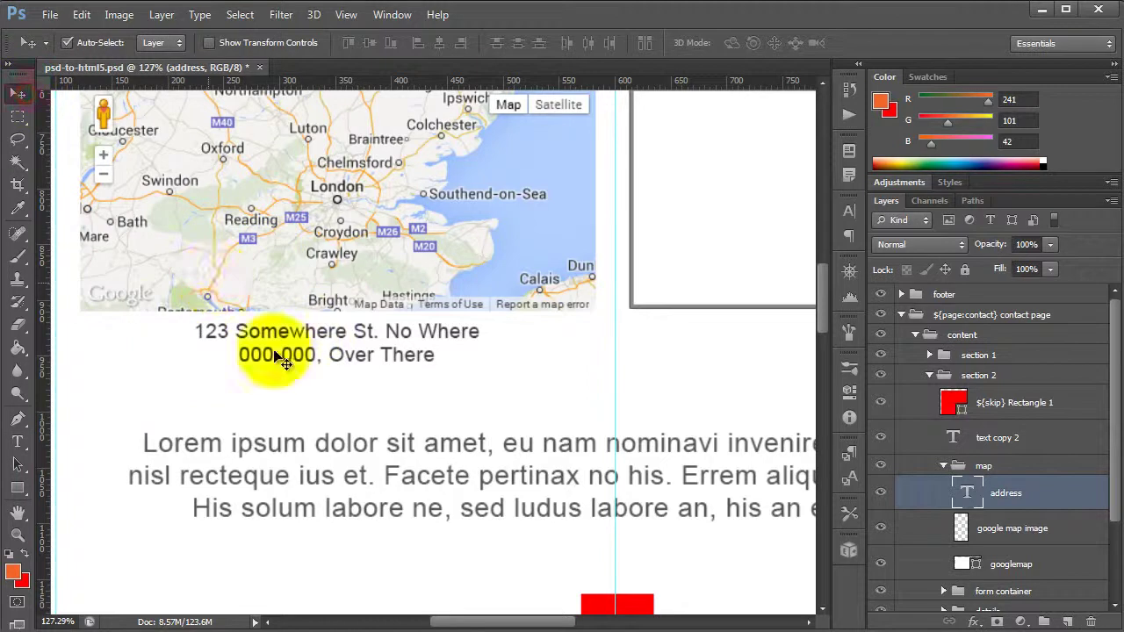
click(847, 551)
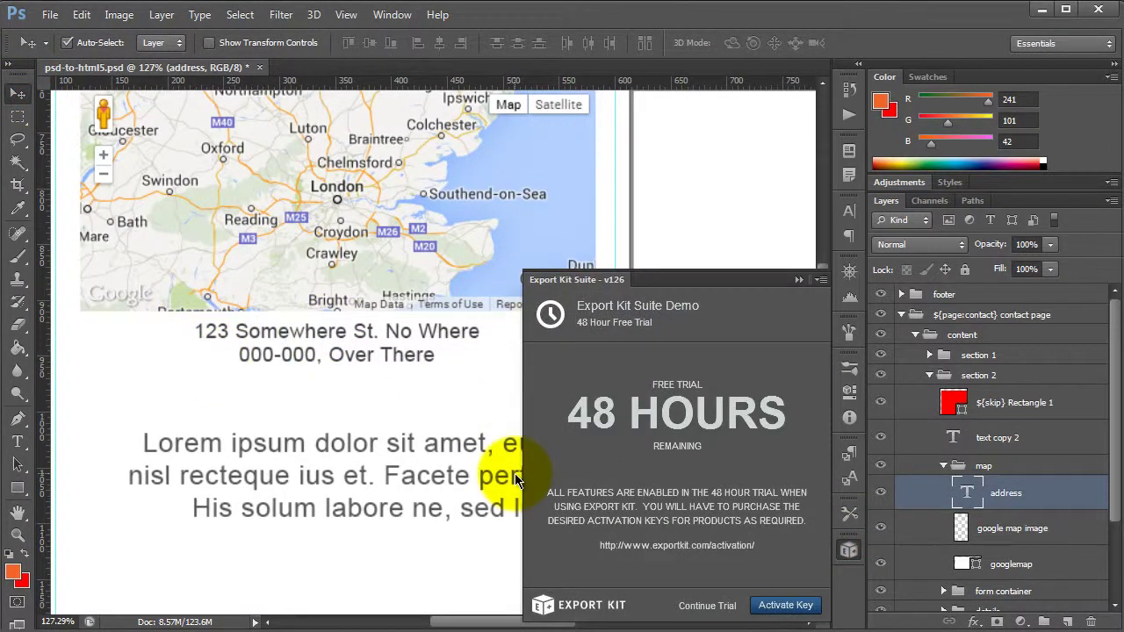
Continue the Export Kit trial and add guides around the address text layer
click(707, 605)
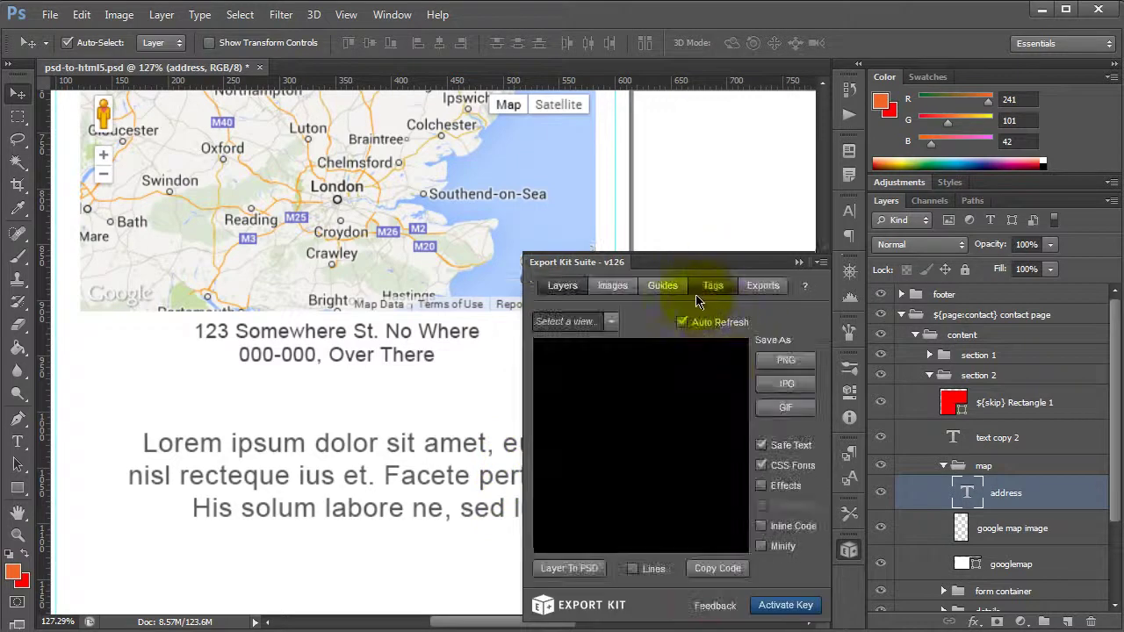
click(662, 286)
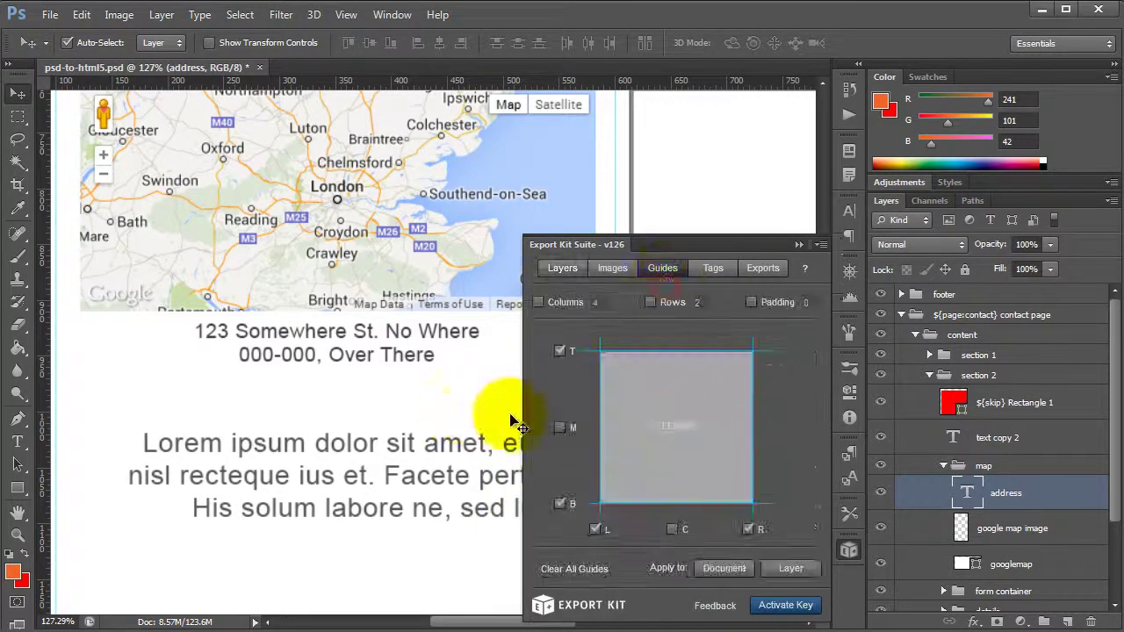
click(795, 571)
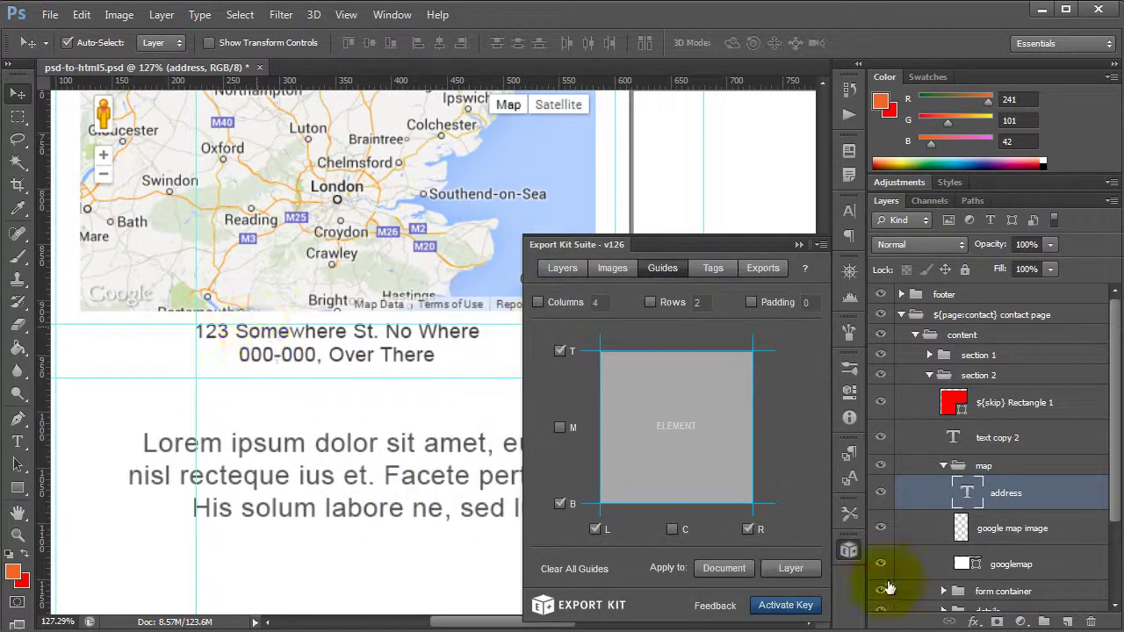
click(848, 551)
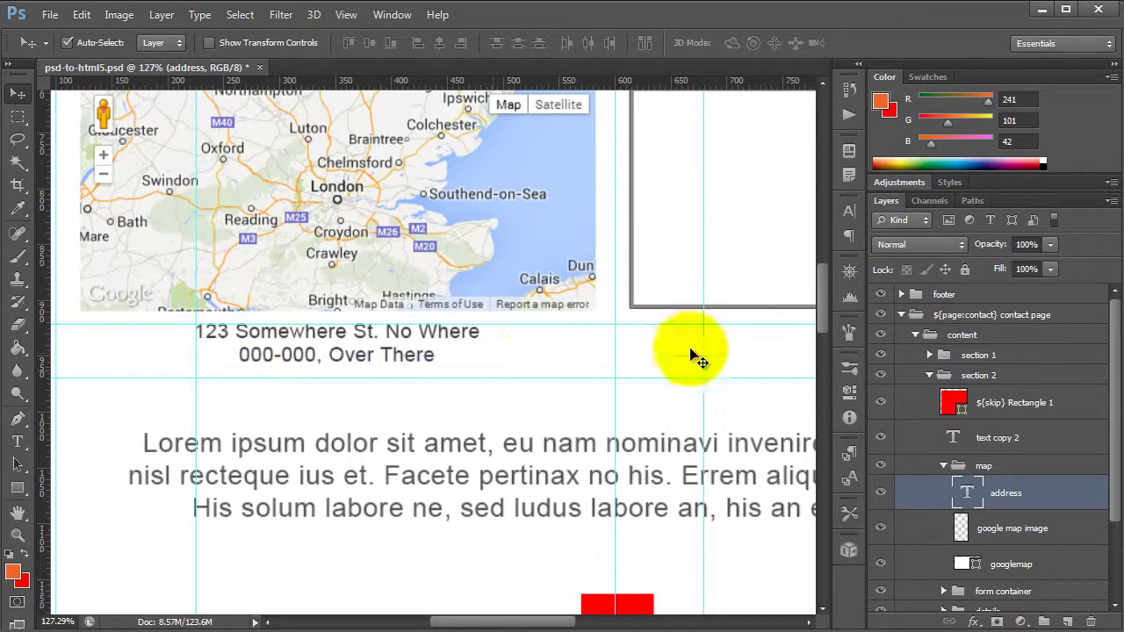
Reopen Export Kit past the update and trial notices and clear all guides
click(849, 550)
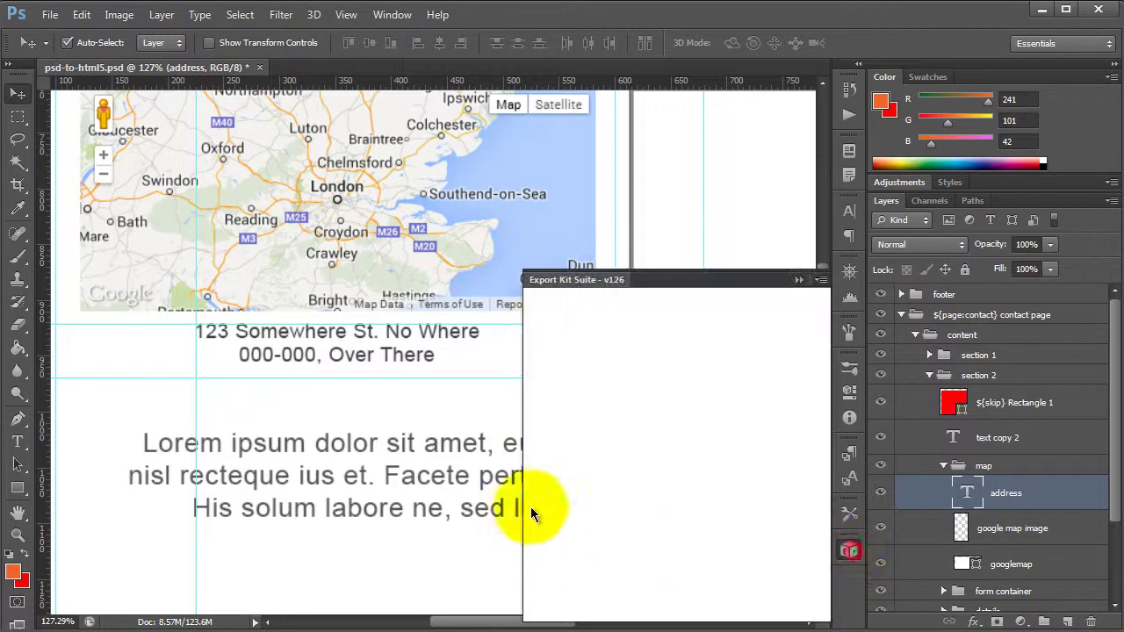
click(697, 604)
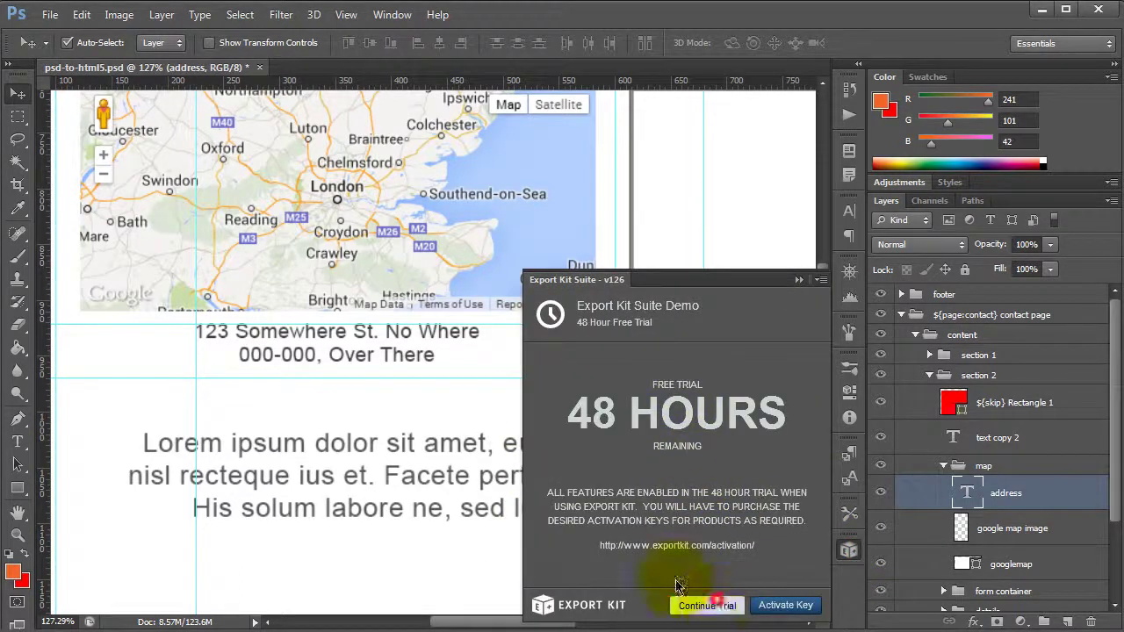
click(707, 605)
click(574, 569)
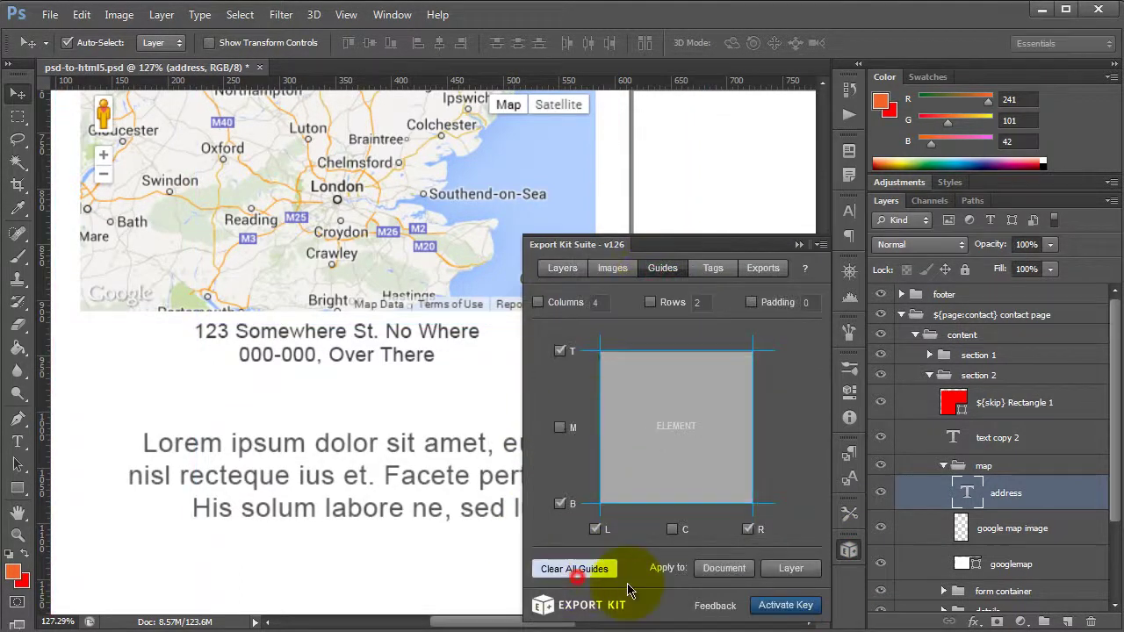
click(849, 553)
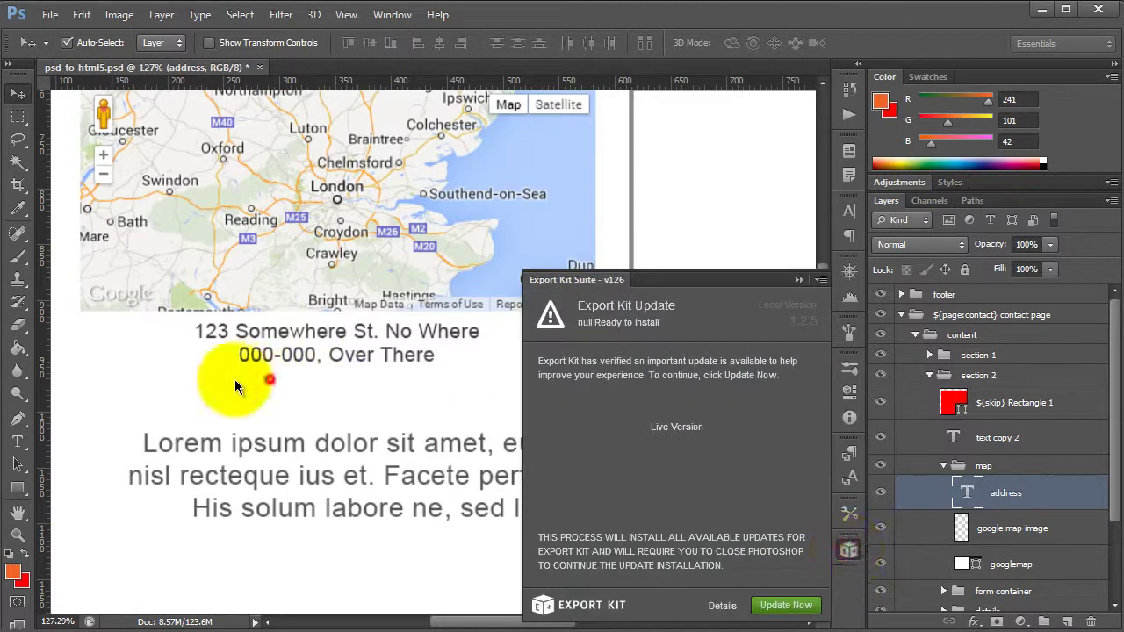
Narrow the address text box to 199 px wide and commit the resize
click(235, 379)
click(242, 332)
key(t)
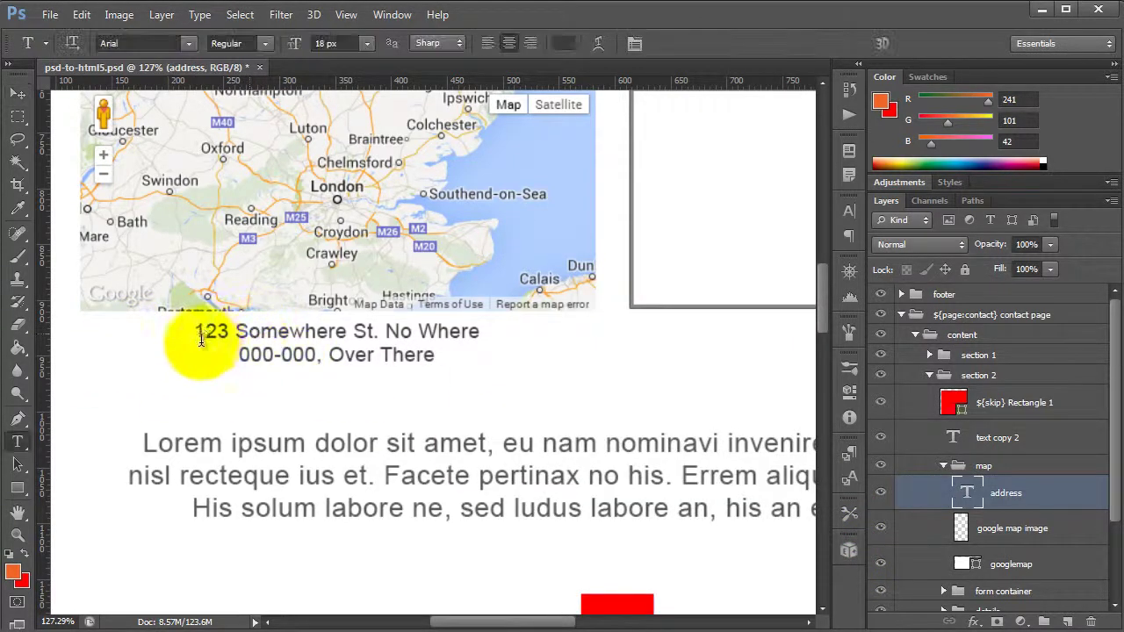
click(201, 339)
drag(84, 380, 197, 381)
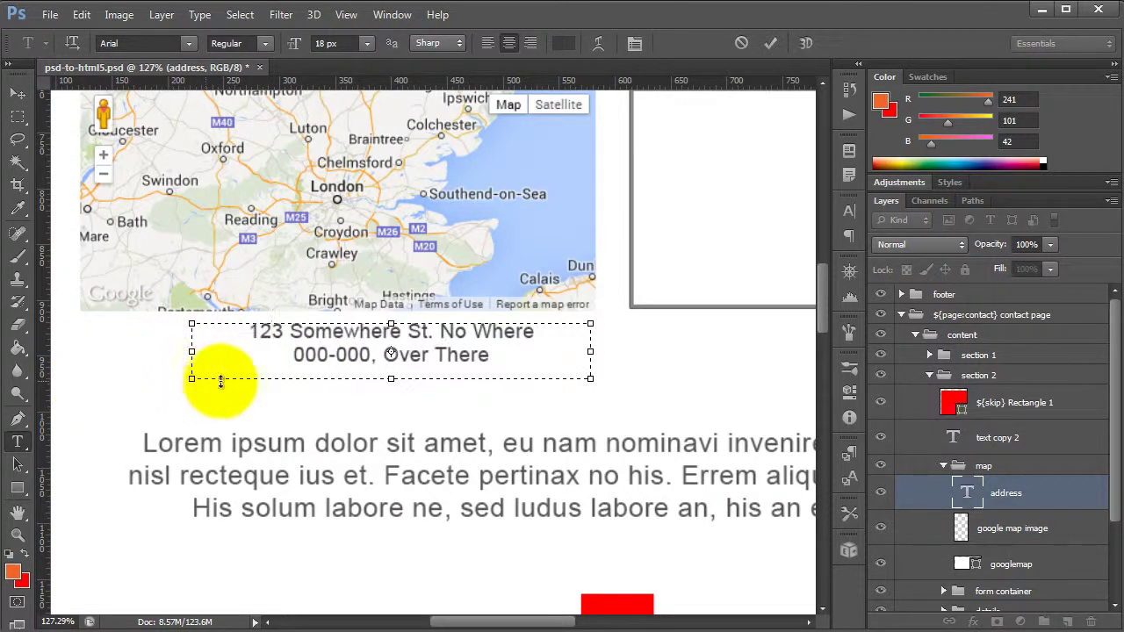
drag(590, 379, 442, 378)
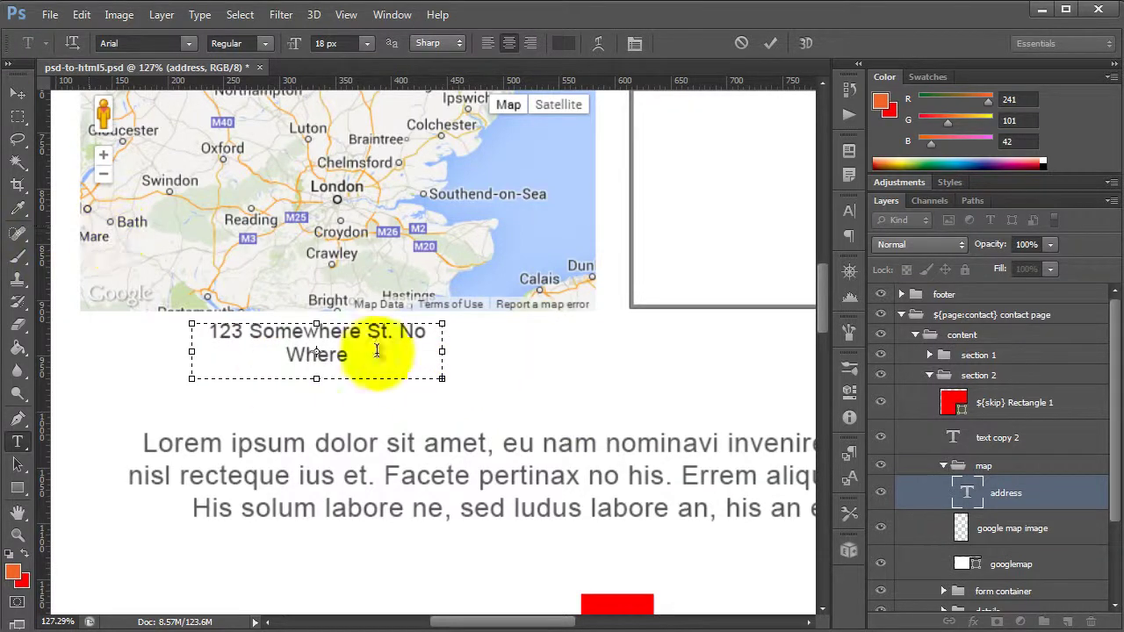
drag(442, 379, 414, 379)
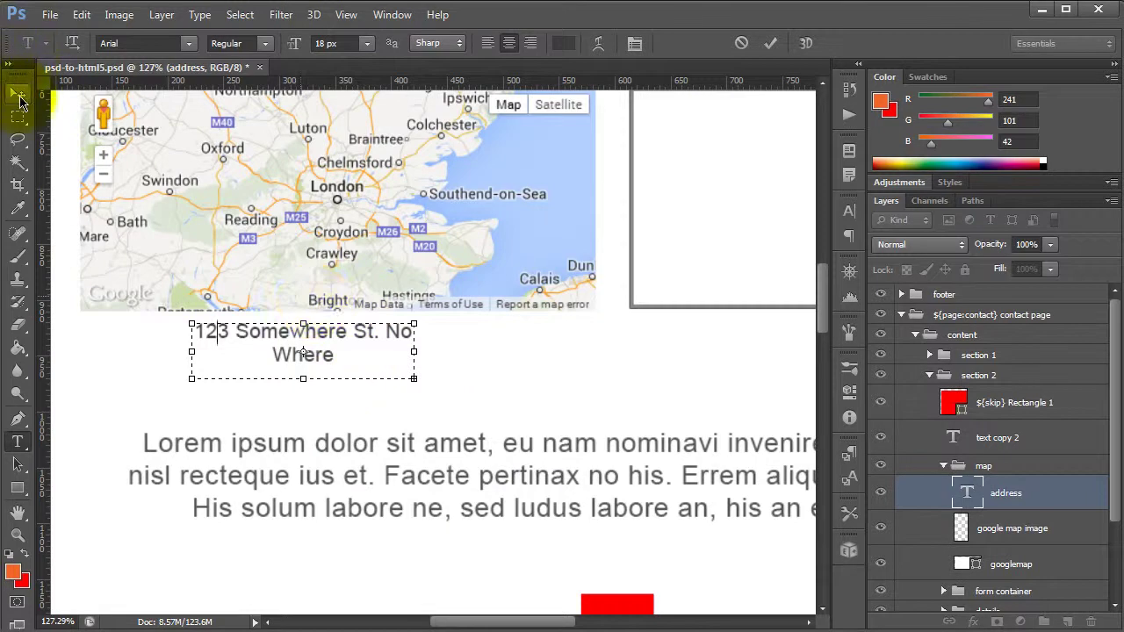
click(19, 98)
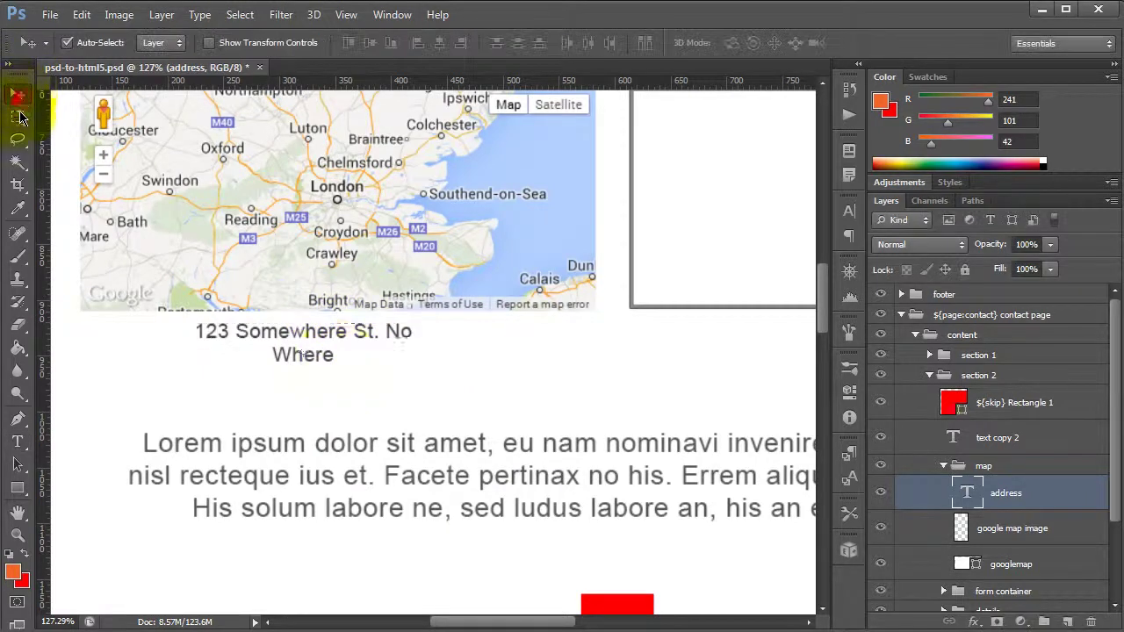
Centre the address text horizontally under the Google map image, then view at actual size
shift+click(341, 190)
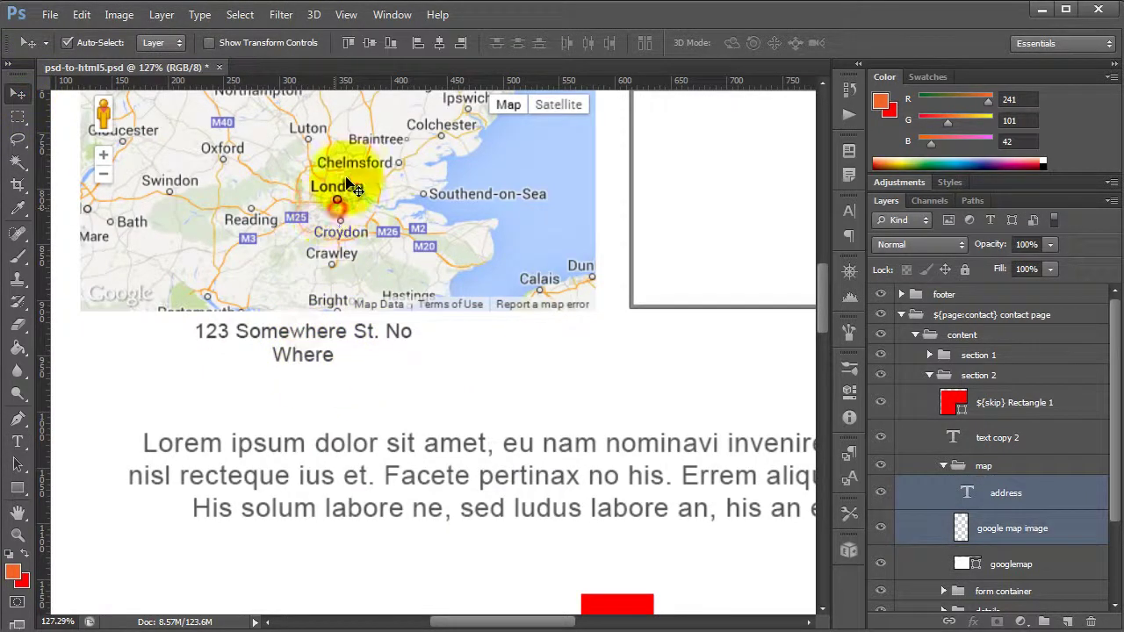
click(439, 55)
click(514, 394)
key(ctrl+1)
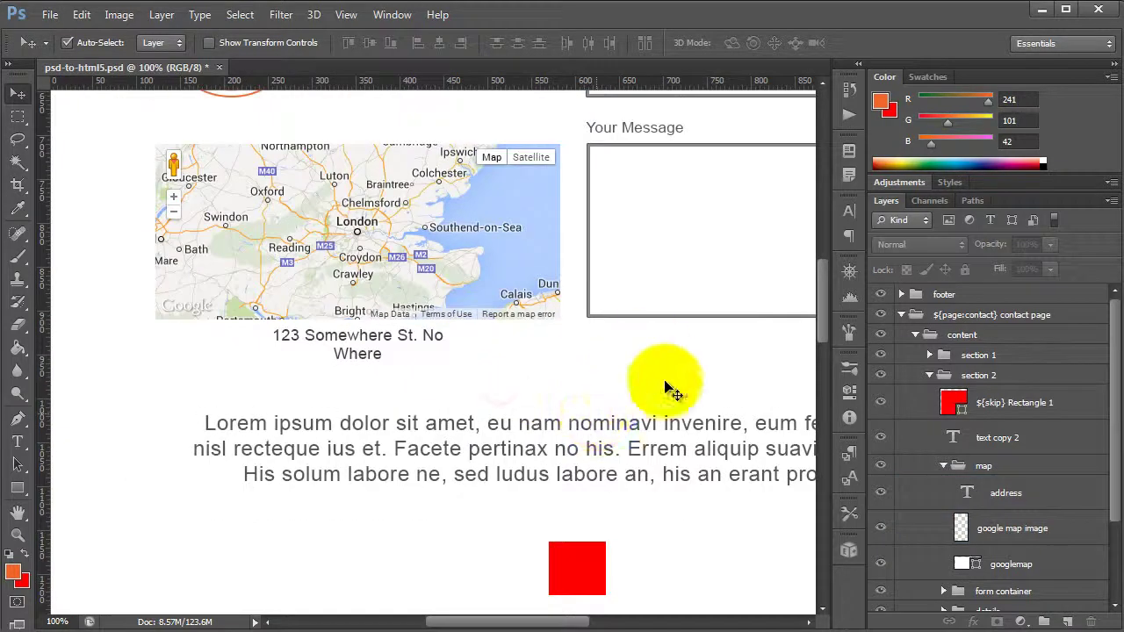
scroll(660, 451, up, 2)
scroll(659, 451, down, 3)
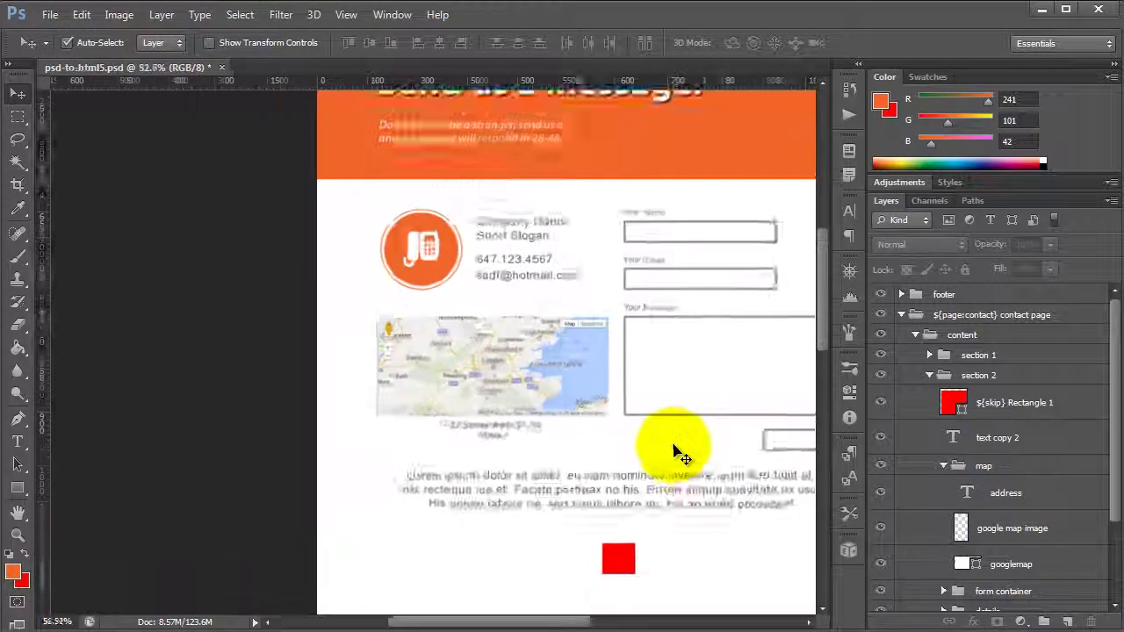
scroll(683, 453, down, 4)
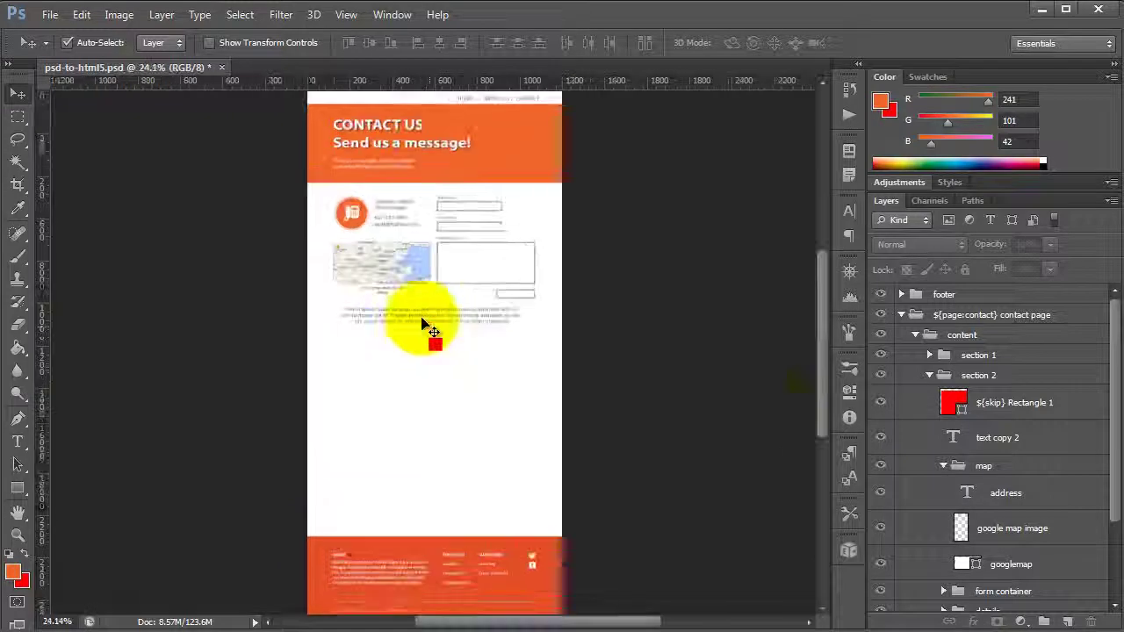
Re-export with Export Kit and open contact.html in Chrome to check the centred address
click(849, 552)
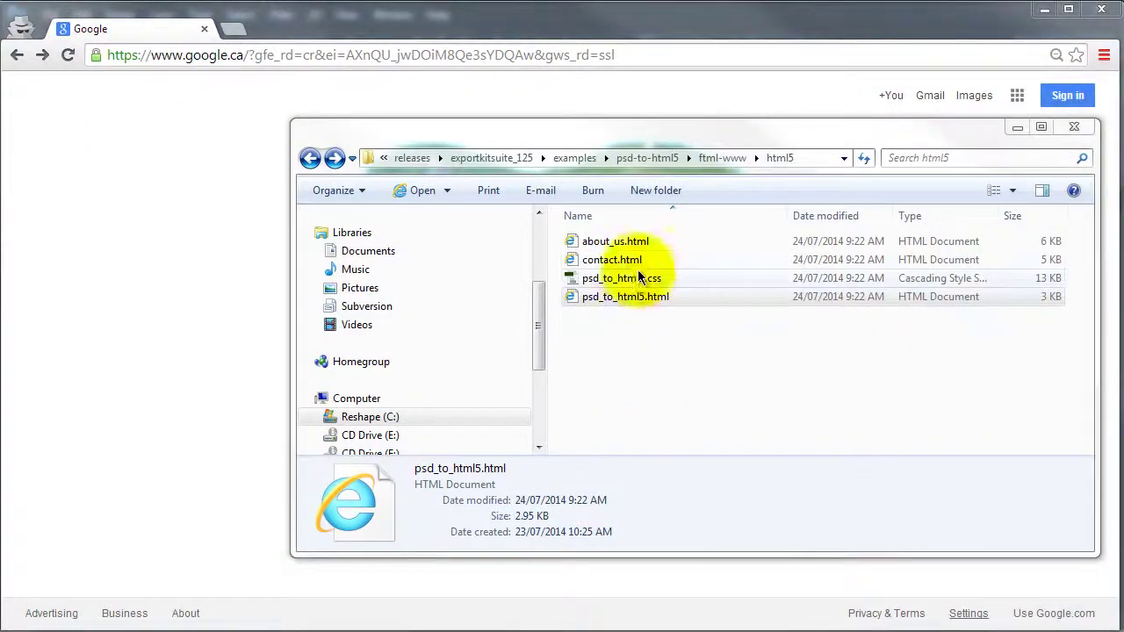
click(605, 261)
drag(605, 261, 167, 271)
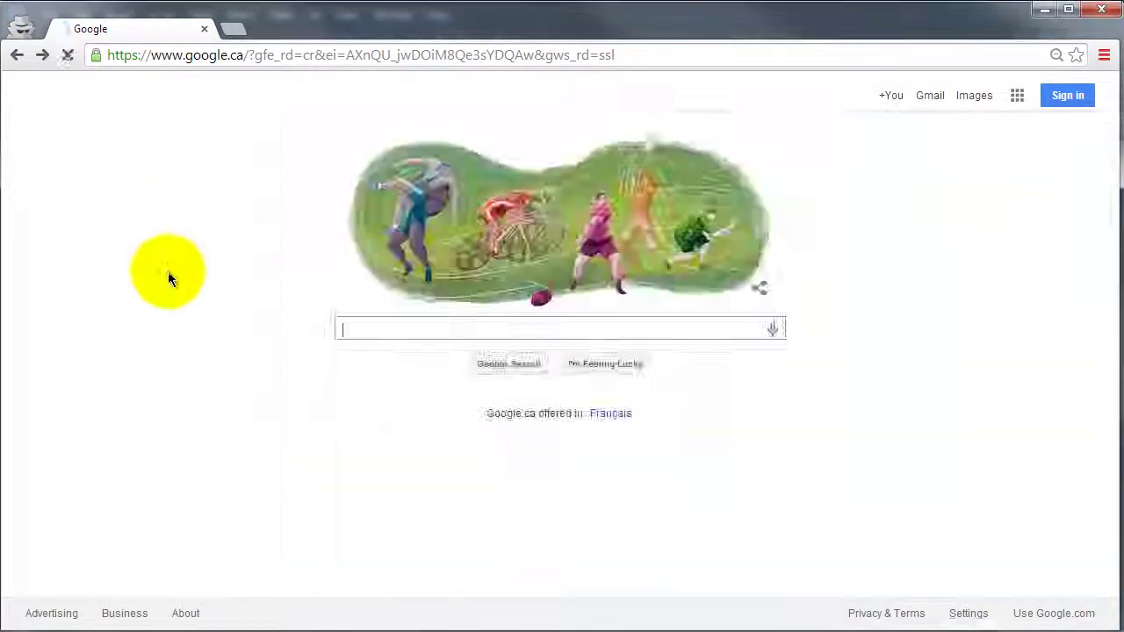
scroll(770, 303, down, 8)
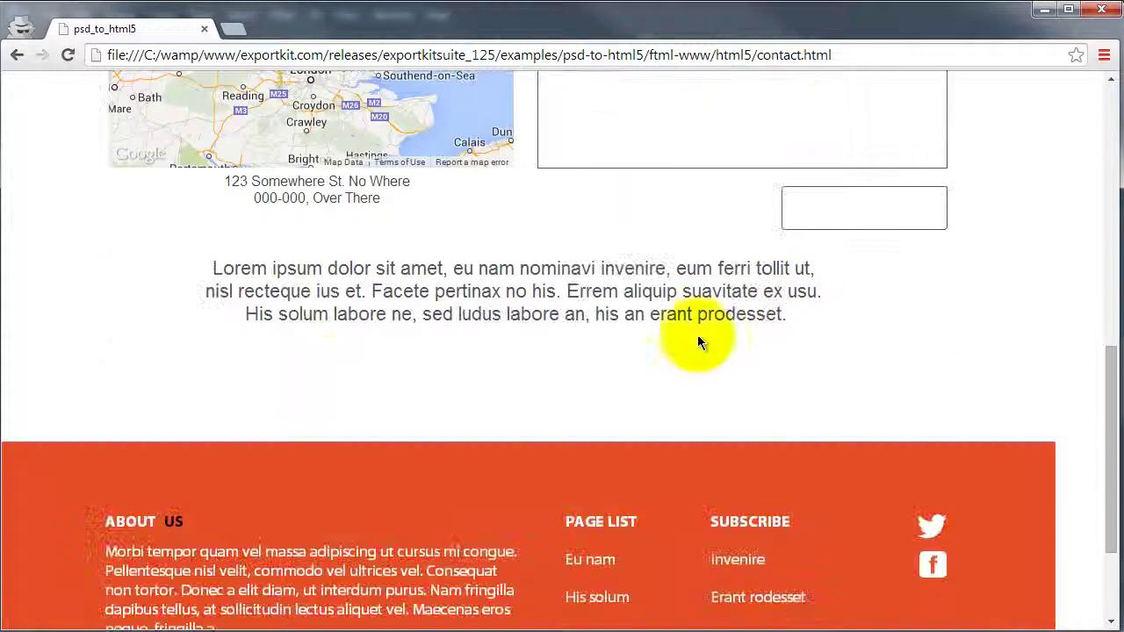
scroll(697, 343, up, 3)
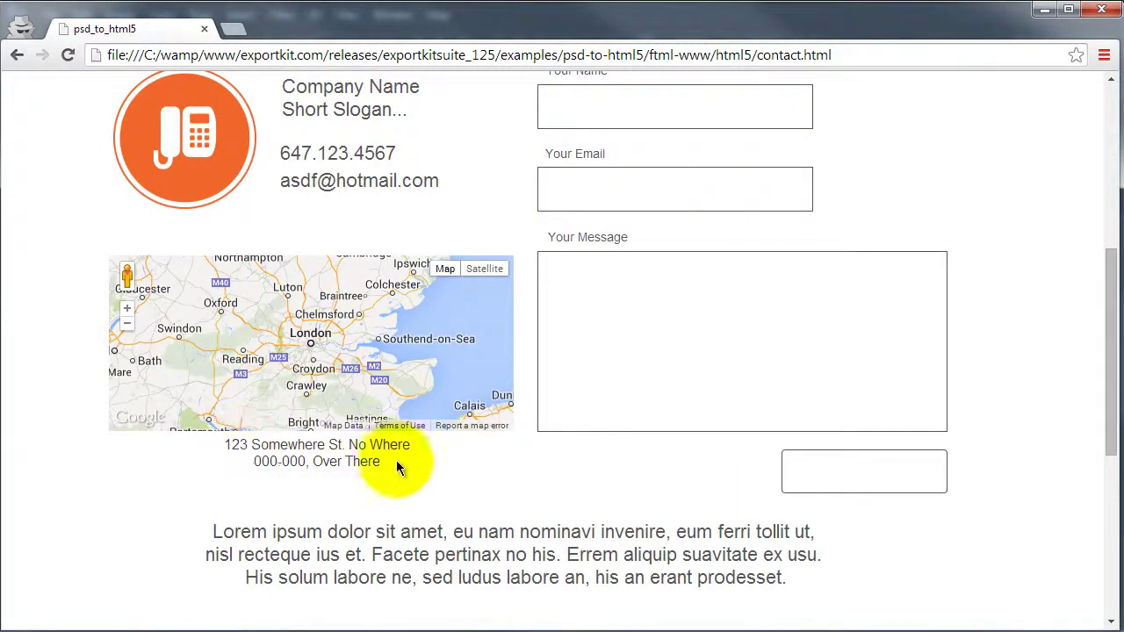